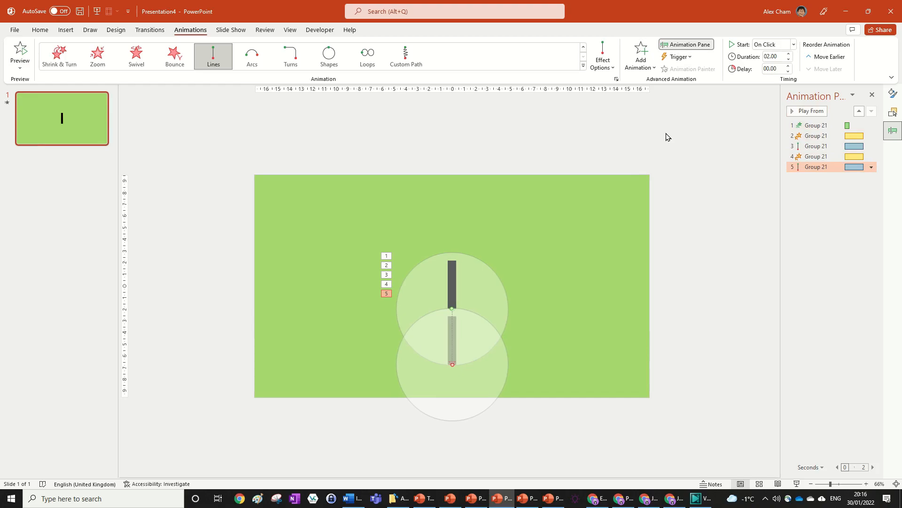
Play all of the slide's animations to review the bar's sequence.
{"action": "left_click", "coordinate": [805, 111]}
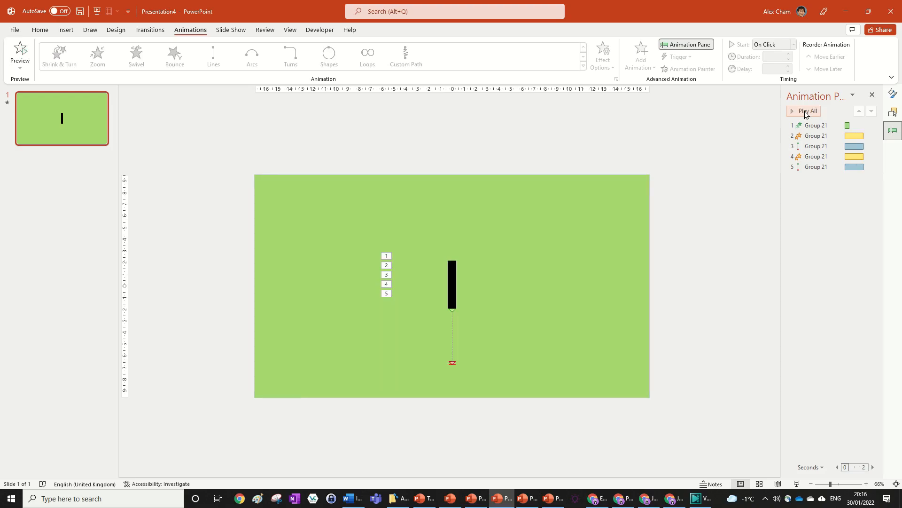
{"action": "left_click", "coordinate": [456, 263]}
{"action": "scroll", "coordinate": [615, 331], "scroll_direction": "up", "scroll_amount": 3}
{"action": "scroll", "coordinate": [615, 331], "scroll_direction": "down", "scroll_amount": 3}
{"action": "scroll", "coordinate": [630, 322], "scroll_direction": "up", "scroll_amount": 2}
{"action": "scroll", "coordinate": [630, 323], "scroll_direction": "down", "scroll_amount": 2}
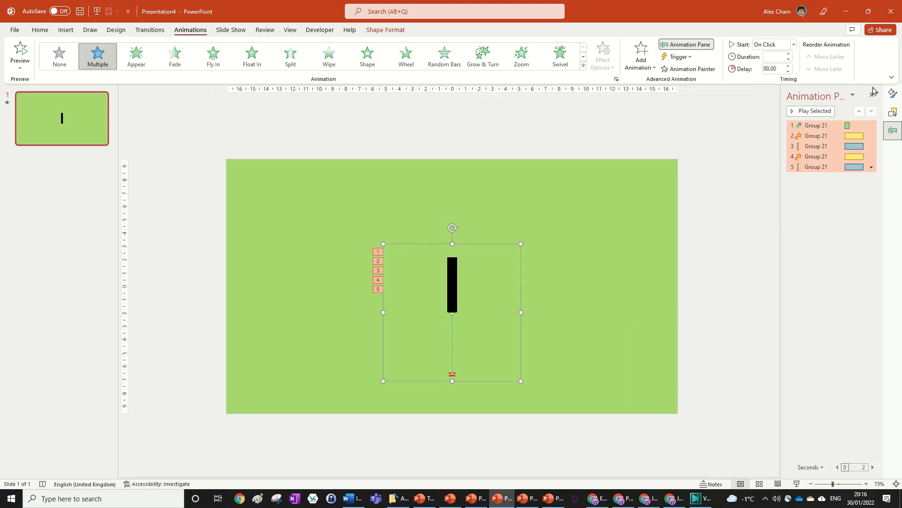
{"action": "left_click", "coordinate": [753, 127]}
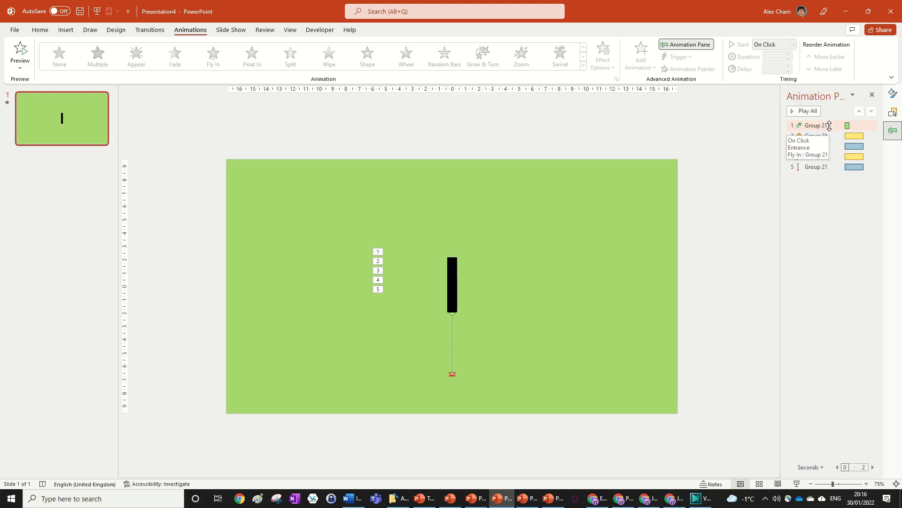
Increase the smooth start of the first Fly In entrance animation.
{"action": "double_click", "coordinate": [830, 125]}
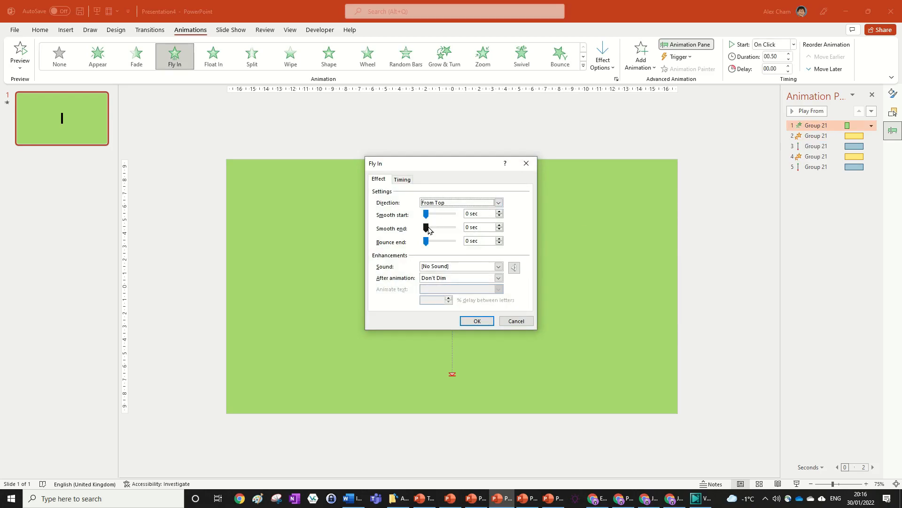
{"action": "left_click_drag", "start_coordinate": [426, 214], "coordinate": [472, 215]}
{"action": "left_click", "coordinate": [477, 321]}
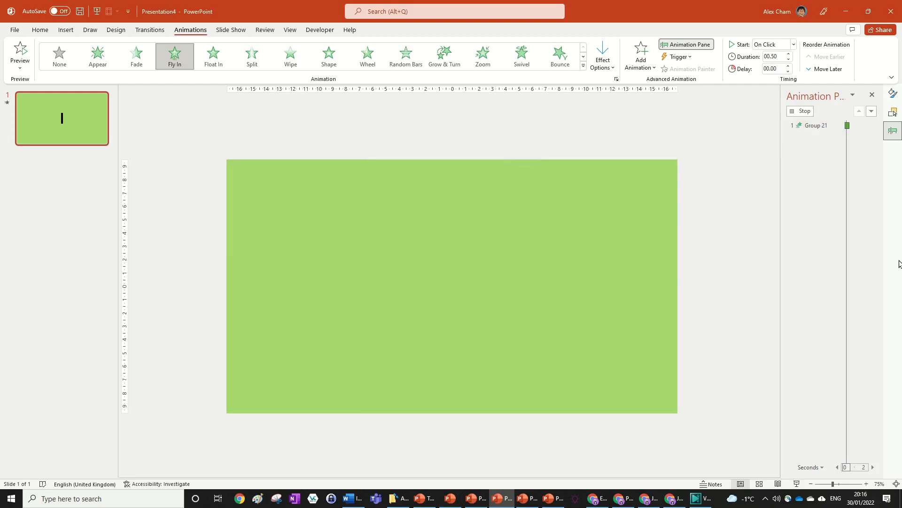
{"action": "key", "text": "alt+Tab"}
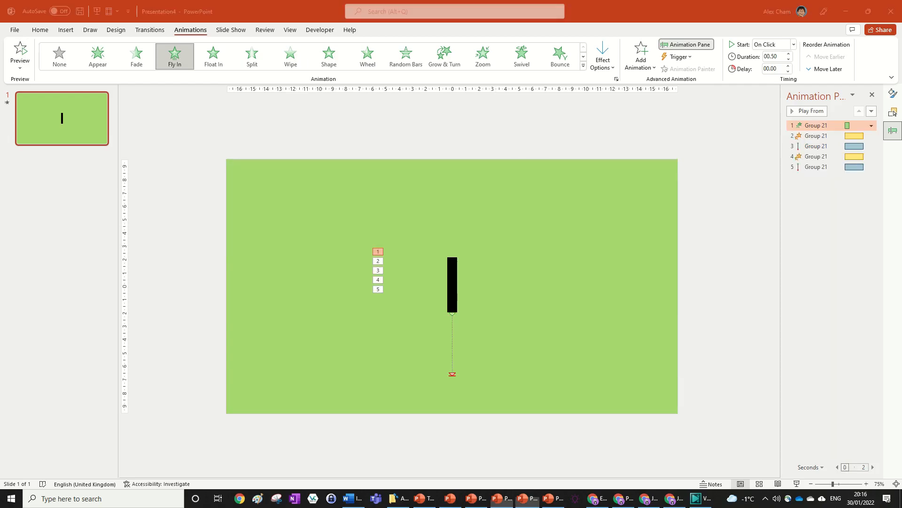
{"action": "left_click", "coordinate": [679, 231]}
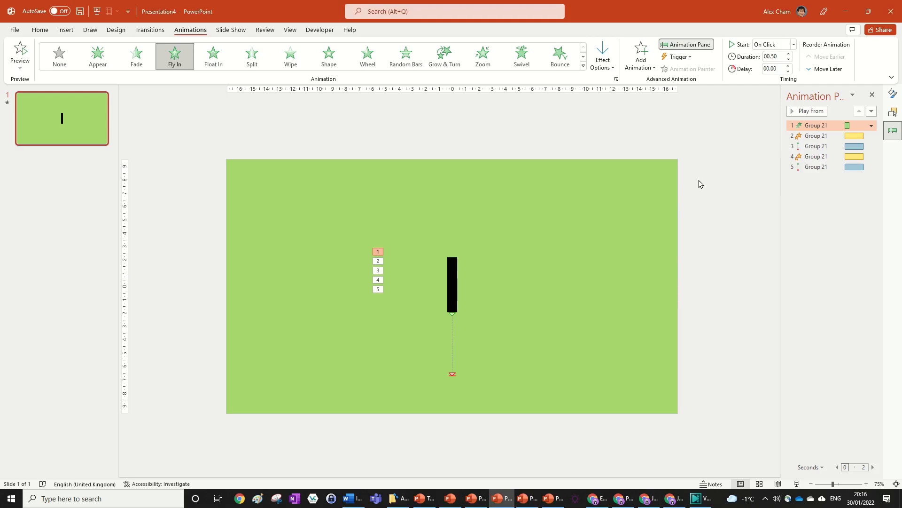
{"action": "left_click", "coordinate": [679, 183]}
{"action": "scroll", "coordinate": [735, 162], "scroll_direction": "down", "scroll_amount": 1}
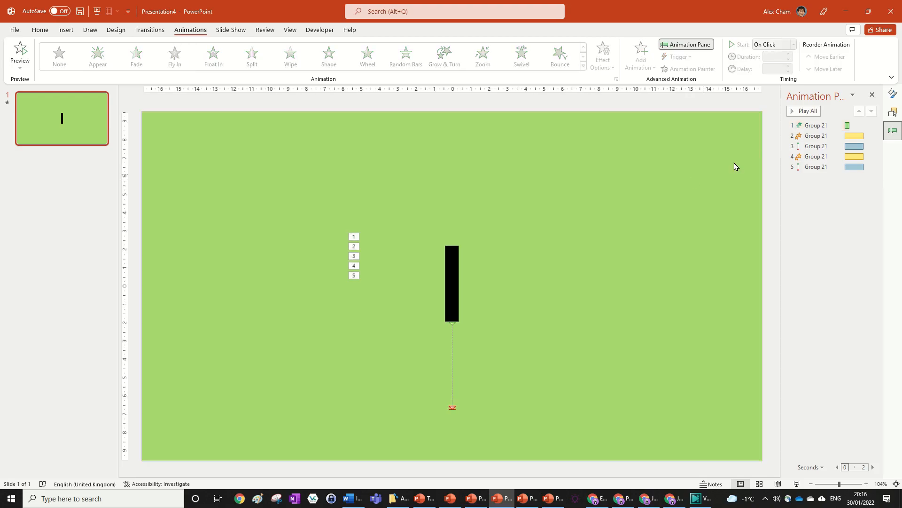
{"action": "scroll", "coordinate": [625, 181], "scroll_direction": "down", "scroll_amount": 1}
{"action": "scroll", "coordinate": [692, 156], "scroll_direction": "up", "scroll_amount": 2}
{"action": "scroll", "coordinate": [692, 156], "scroll_direction": "down", "scroll_amount": 2}
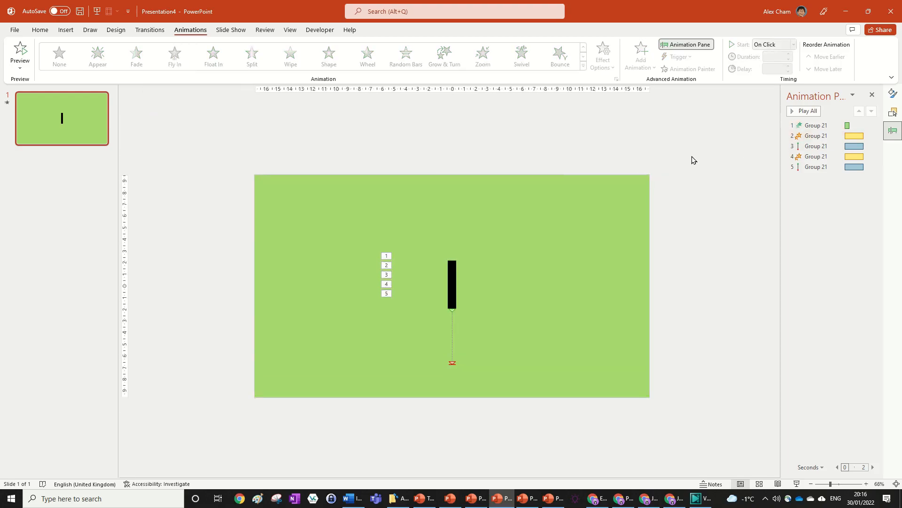
{"action": "scroll", "coordinate": [730, 154], "scroll_direction": "up", "scroll_amount": 1}
{"action": "left_click", "coordinate": [816, 125]}
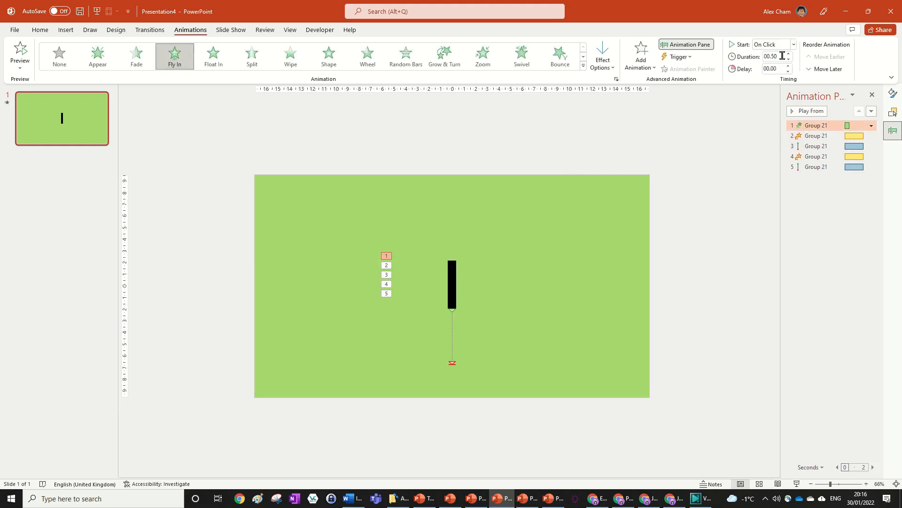
{"action": "key", "text": "alt+Tab"}
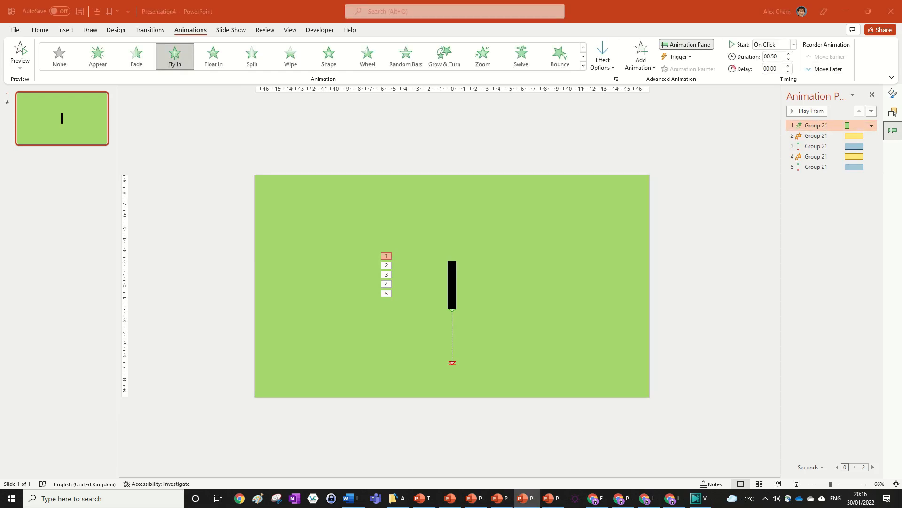
{"action": "left_click", "coordinate": [828, 125]}
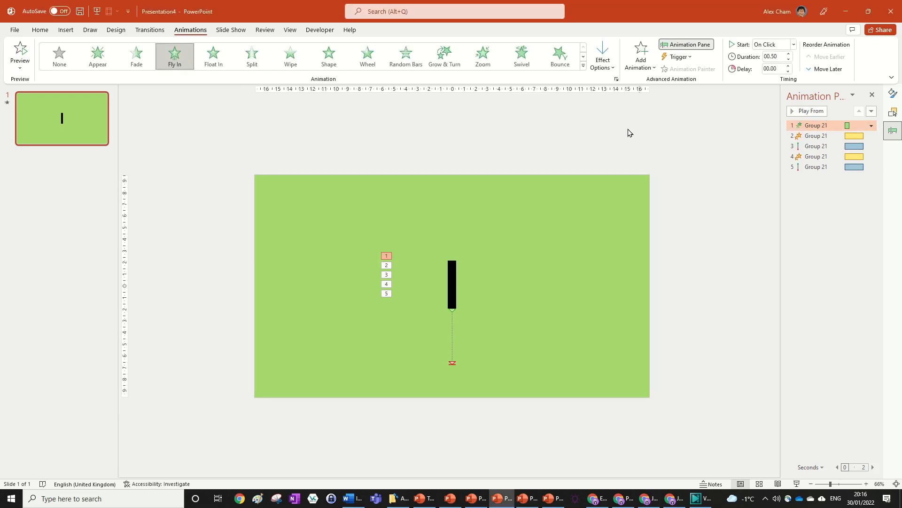
{"action": "left_click", "coordinate": [701, 160]}
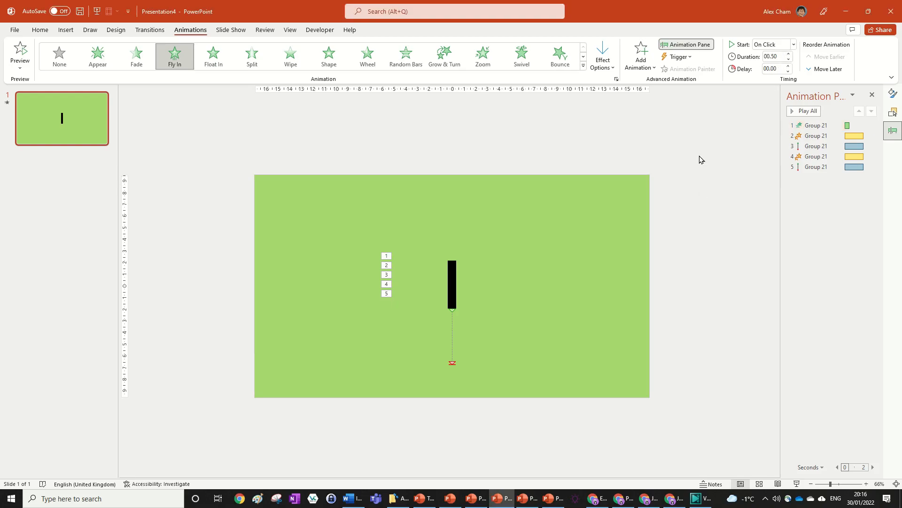
Set animations two through five to start after the previous animation.
{"action": "left_click", "coordinate": [827, 136]}
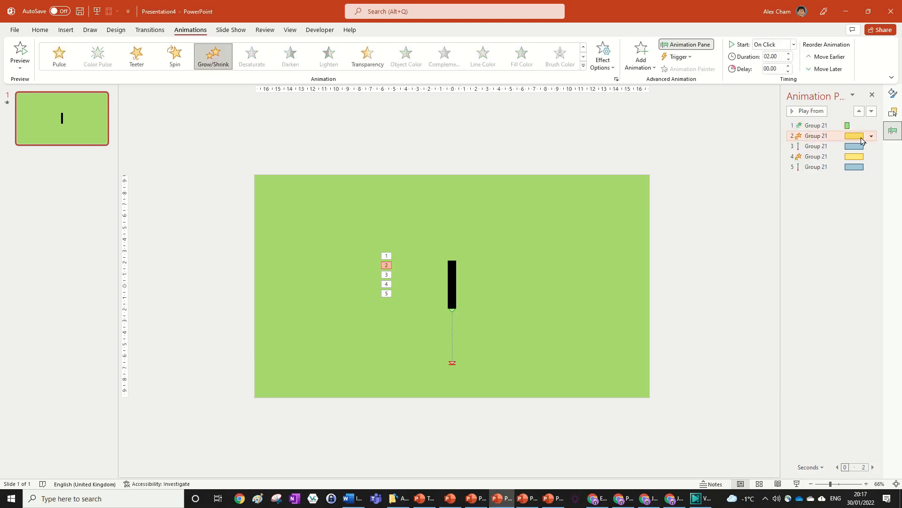
{"action": "left_click", "coordinate": [820, 166], "text": "shift"}
{"action": "left_click", "coordinate": [871, 167]}
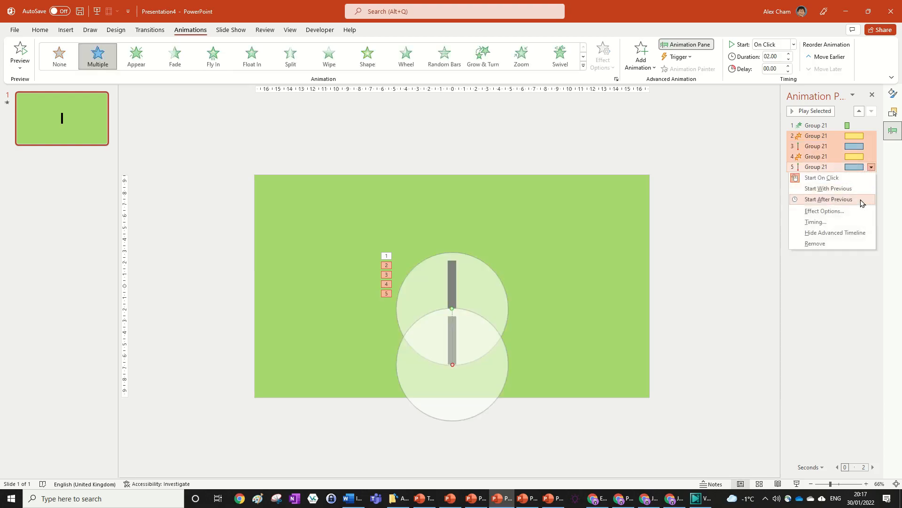
{"action": "left_click", "coordinate": [828, 199]}
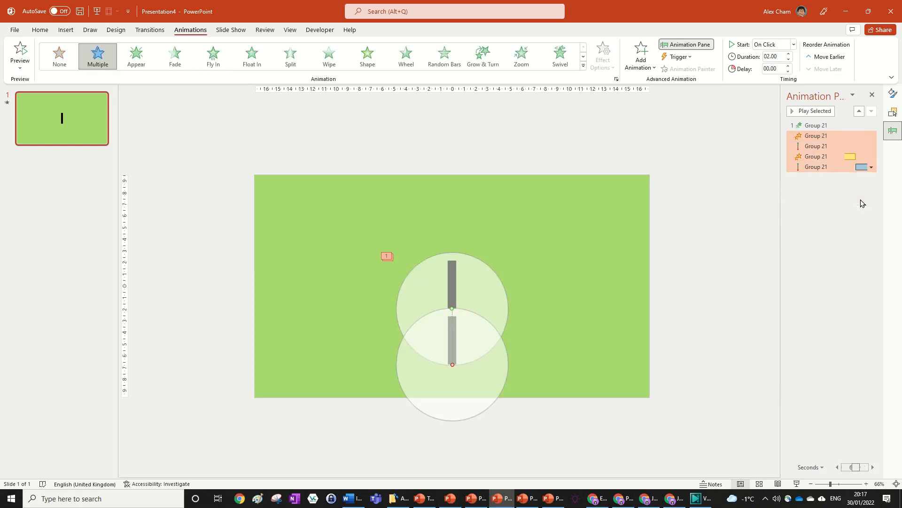
Set the second animation's Grow/Shrink effect to Vertical direction with the Smaller amount.
{"action": "left_click", "coordinate": [813, 136]}
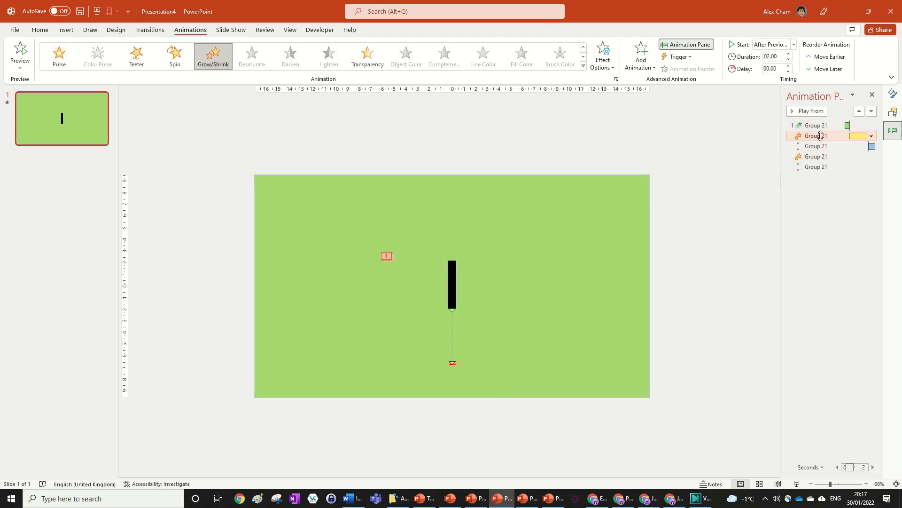
{"action": "left_click", "coordinate": [603, 63]}
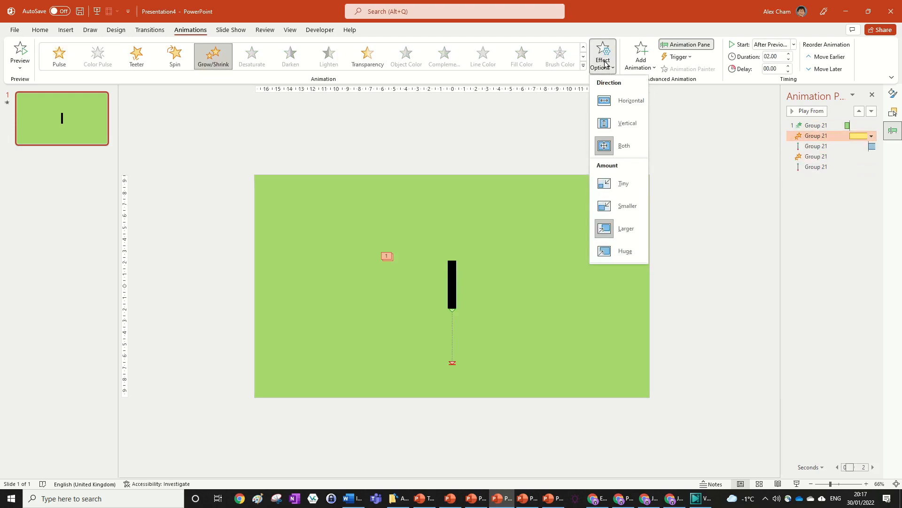
{"action": "left_click", "coordinate": [619, 125]}
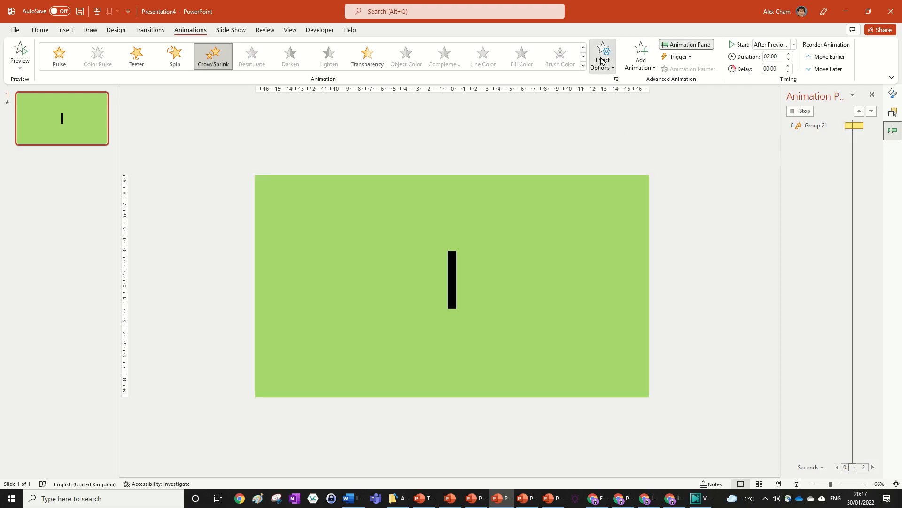
{"action": "left_click", "coordinate": [601, 62]}
{"action": "left_click", "coordinate": [632, 209]}
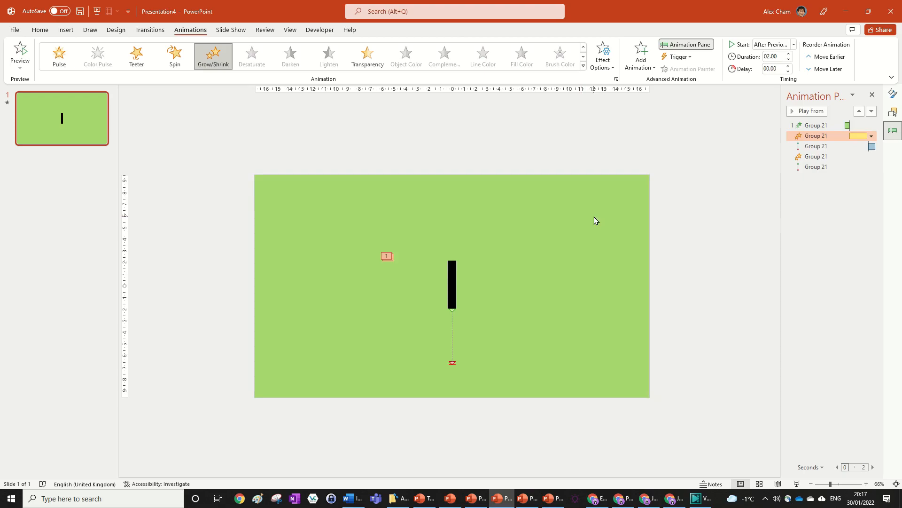
Set the Grow/Shrink animation's duration to 0.15 seconds.
{"action": "left_click", "coordinate": [714, 101]}
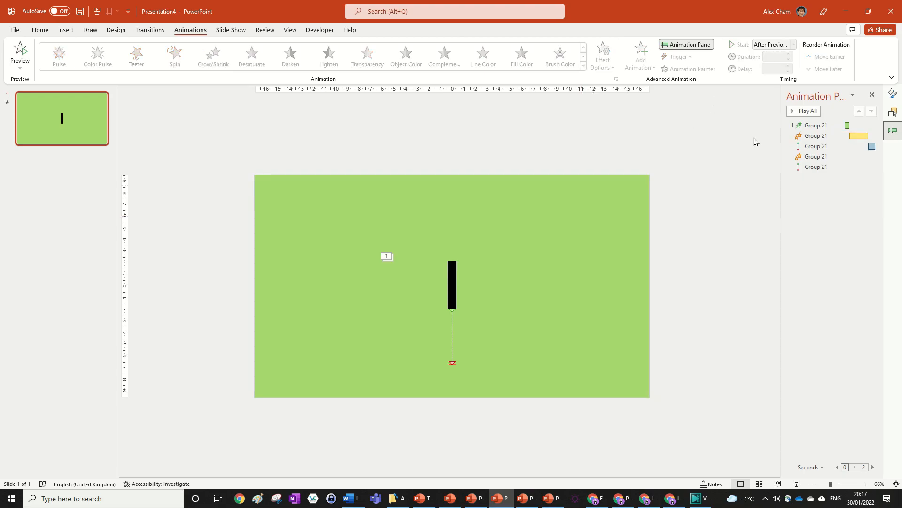
{"action": "left_click", "coordinate": [816, 135]}
{"action": "left_click", "coordinate": [777, 57]}
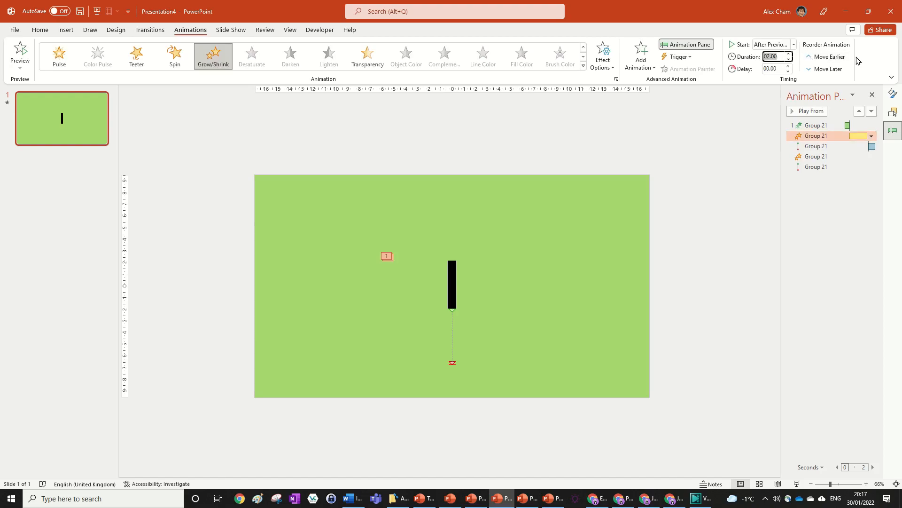
{"action": "type", "text": "0.15"}
{"action": "key", "text": "Return"}
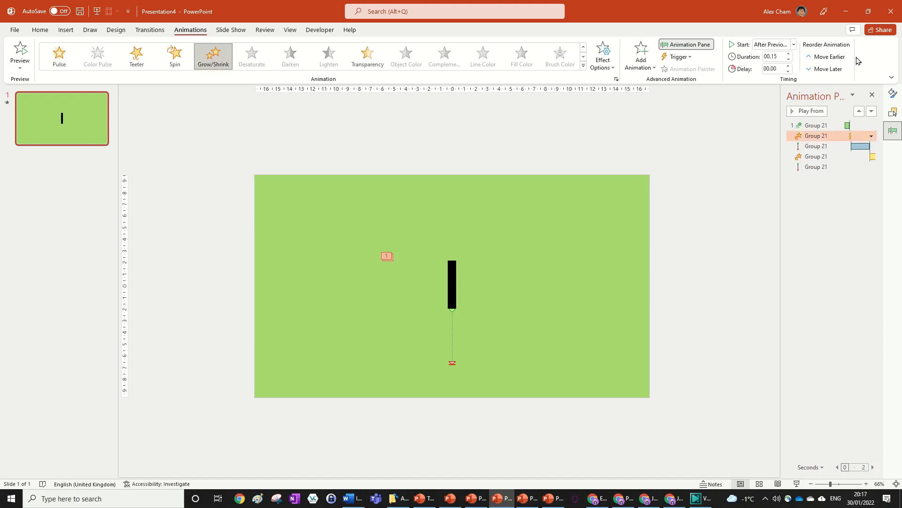
Review the Grow/Shrink animation's effect settings.
{"action": "double_click", "coordinate": [817, 136]}
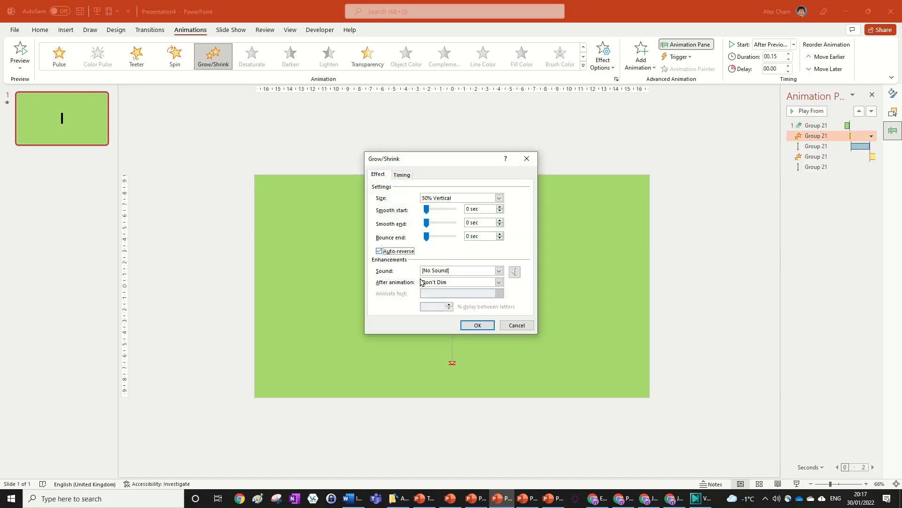
{"action": "left_click", "coordinate": [477, 324]}
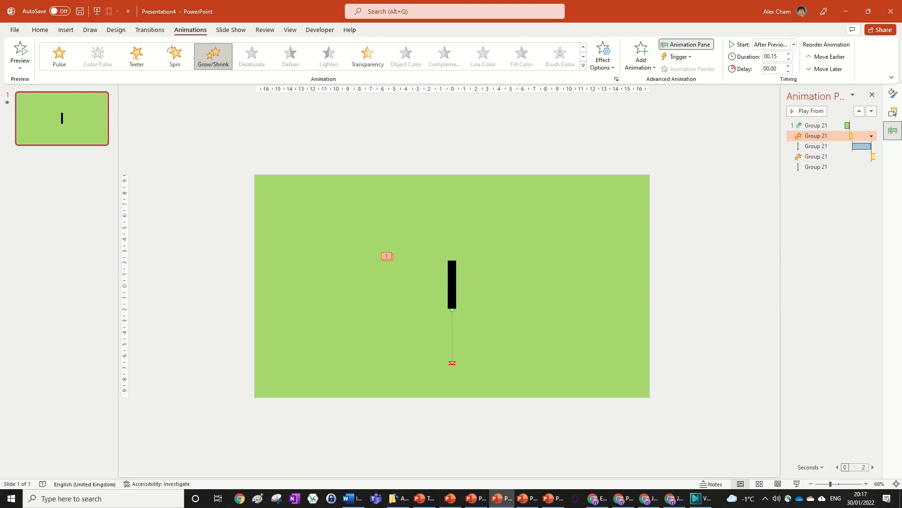
{"action": "key", "text": "alt+Tab"}
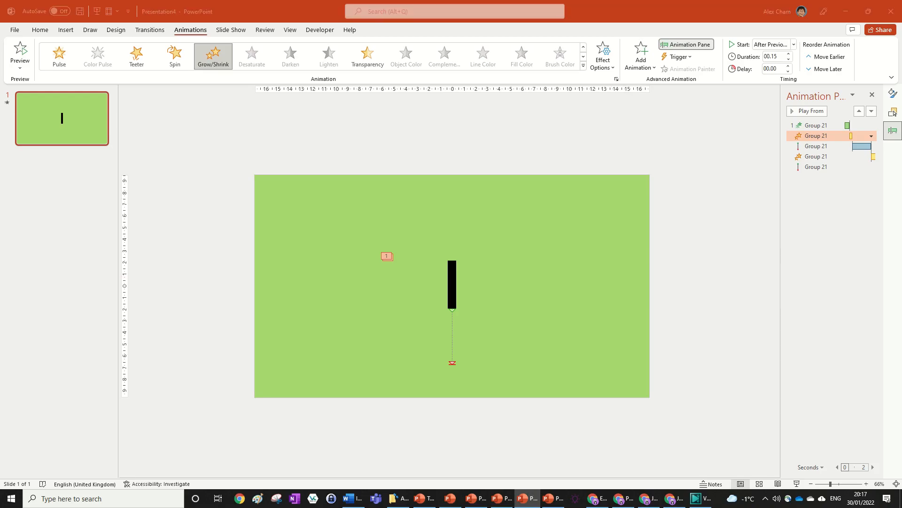
Change the third animation's line motion path direction to Up.
{"action": "left_click", "coordinate": [827, 146]}
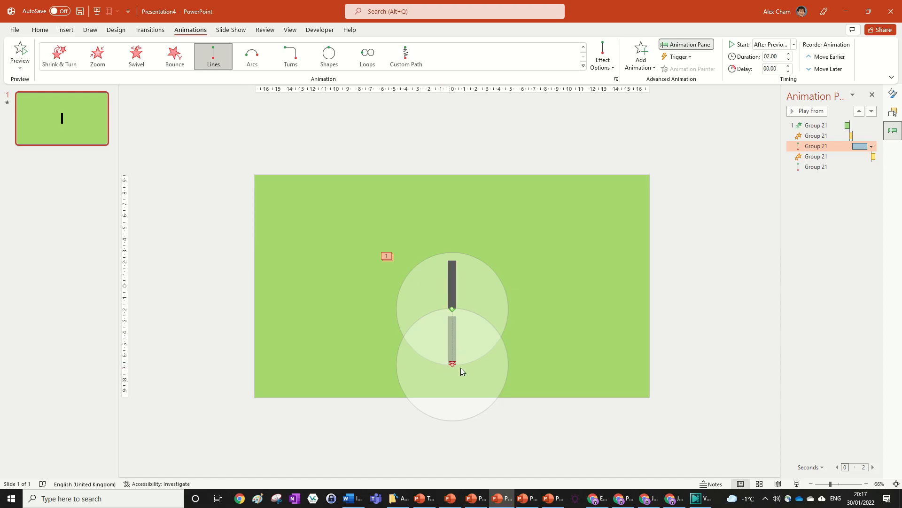
{"action": "left_click", "coordinate": [603, 59]}
{"action": "left_click", "coordinate": [623, 169]}
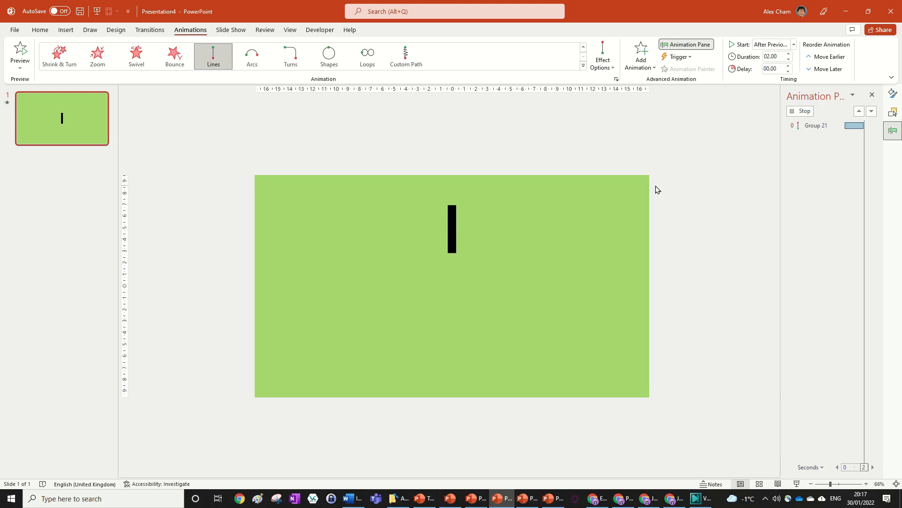
Set the motion path animation's duration to 0.4 seconds.
{"action": "left_click", "coordinate": [781, 57]}
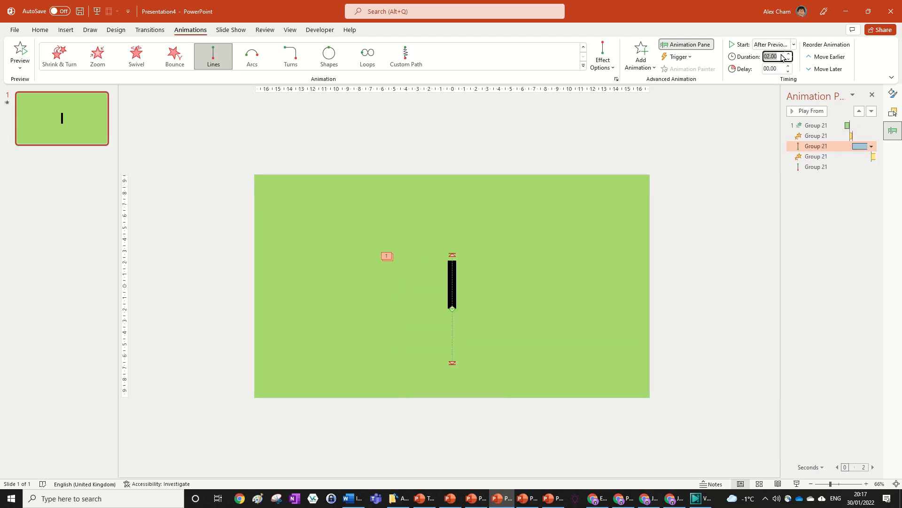
{"action": "key", "text": "BackSpace"}
{"action": "type", "text": ".4"}
{"action": "key", "text": "Return"}
{"action": "key", "text": "alt+Tab"}
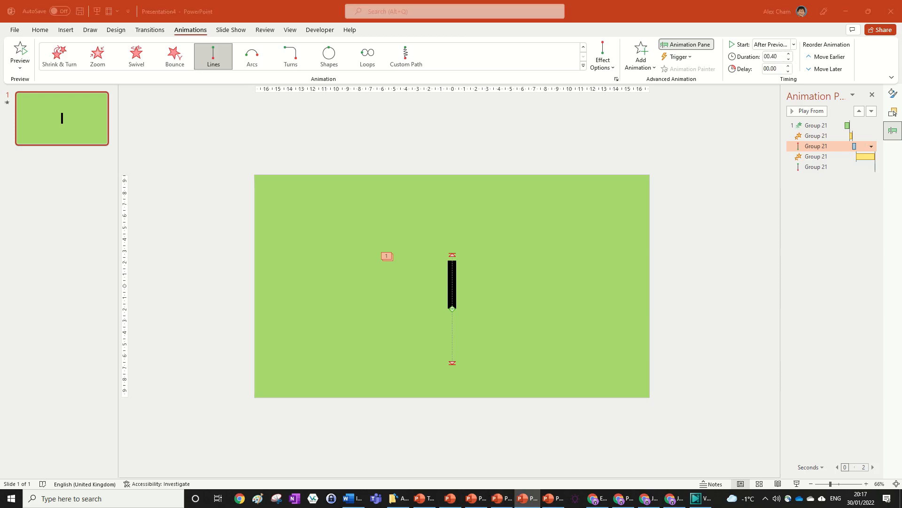
Enable Auto-reverse for the motion path and set its smooth end to 0.4 sec.
{"action": "double_click", "coordinate": [834, 148]}
{"action": "left_click", "coordinate": [379, 248]}
{"action": "left_click_drag", "start_coordinate": [440, 222], "coordinate": [510, 226]}
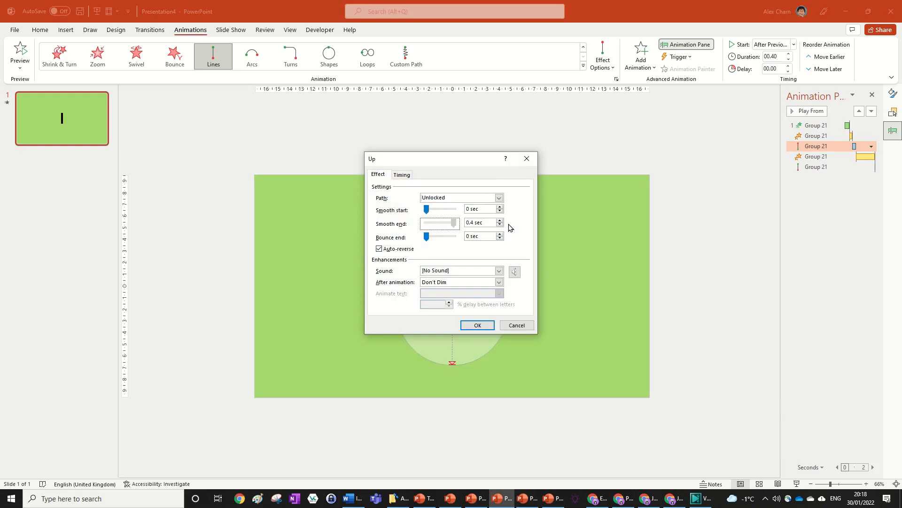
{"action": "left_click", "coordinate": [477, 325]}
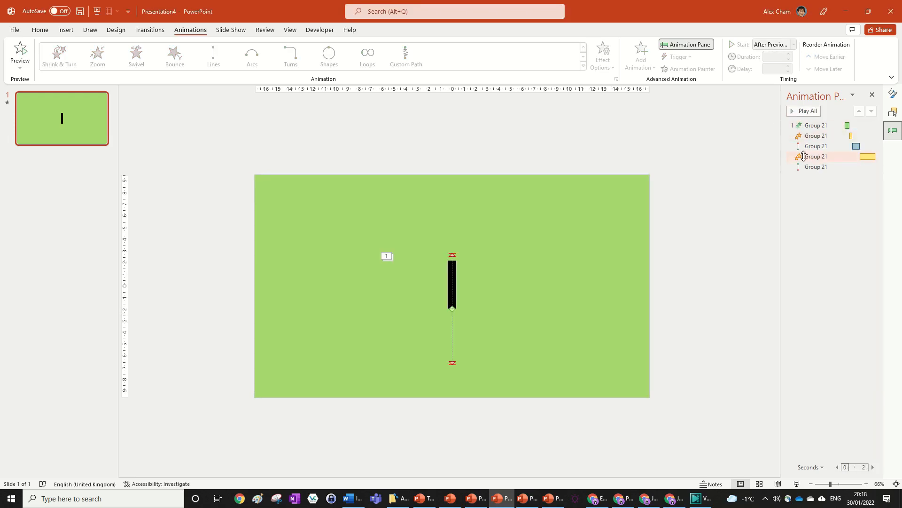
Set the fourth animation's Grow/Shrink size to a custom 90% Vertical and enable Auto-reverse.
{"action": "key", "text": "alt+Tab"}
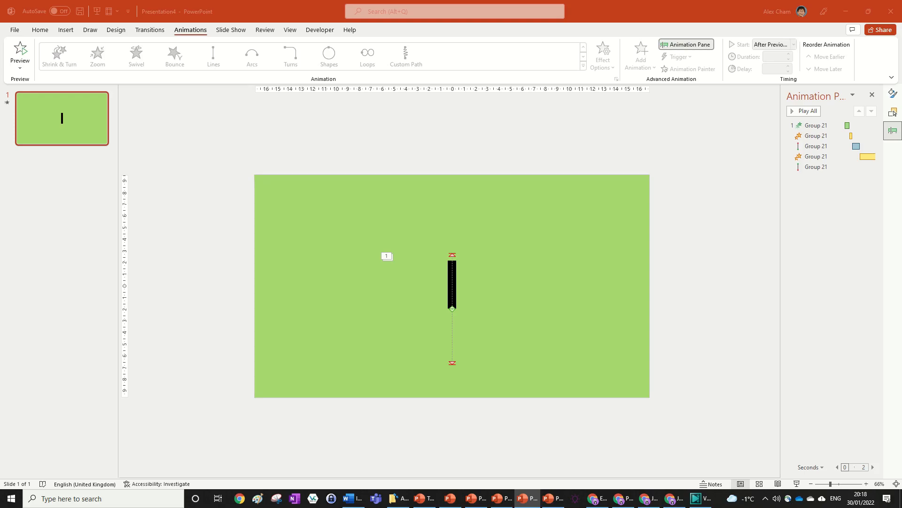
{"action": "double_click", "coordinate": [834, 156]}
{"action": "left_click", "coordinate": [435, 198]}
{"action": "left_click", "coordinate": [455, 251]}
{"action": "type", "text": "9"}
{"action": "type", "text": "0"}
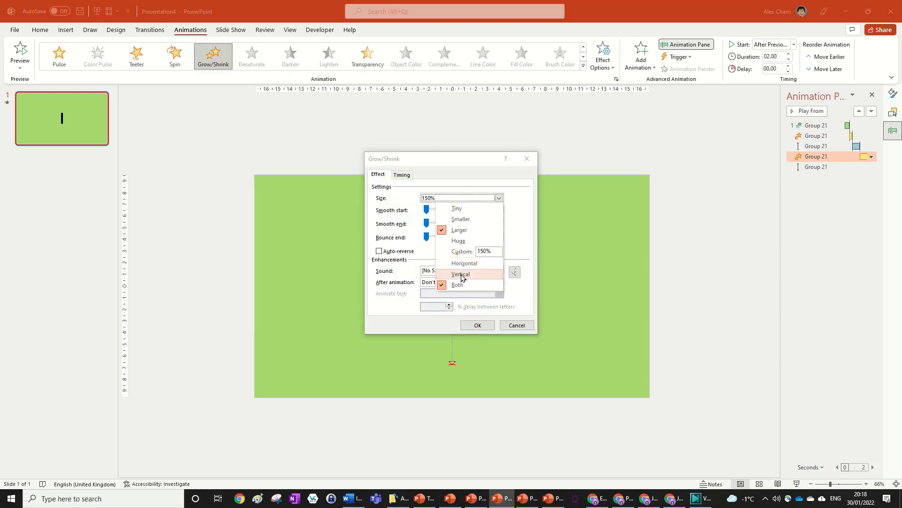
{"action": "left_click", "coordinate": [463, 274]}
{"action": "left_click", "coordinate": [499, 198]}
{"action": "left_click", "coordinate": [459, 251]}
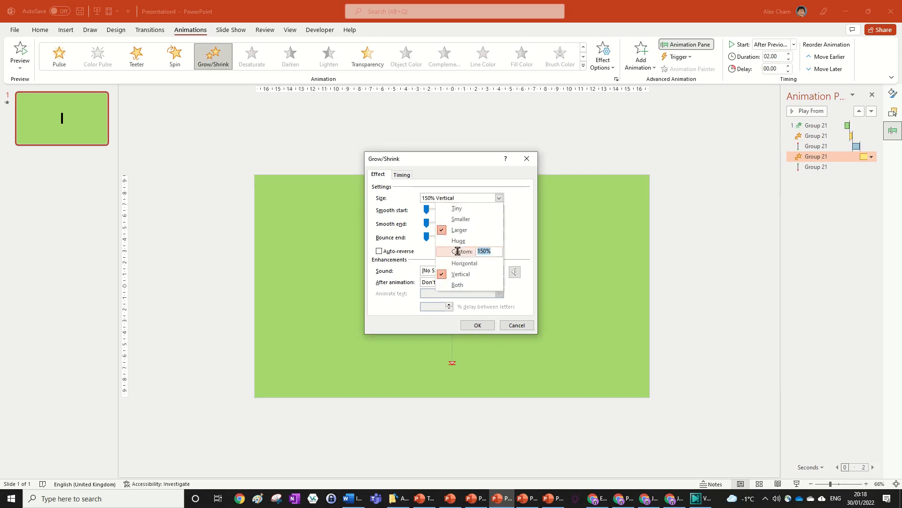
{"action": "type", "text": "90"}
{"action": "key", "text": "Return"}
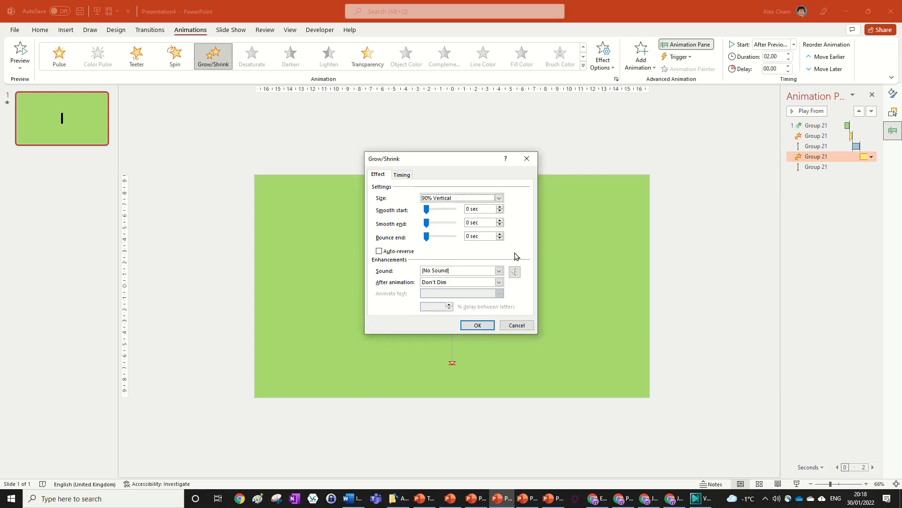
{"action": "left_click", "coordinate": [381, 251]}
{"action": "left_click", "coordinate": [478, 325]}
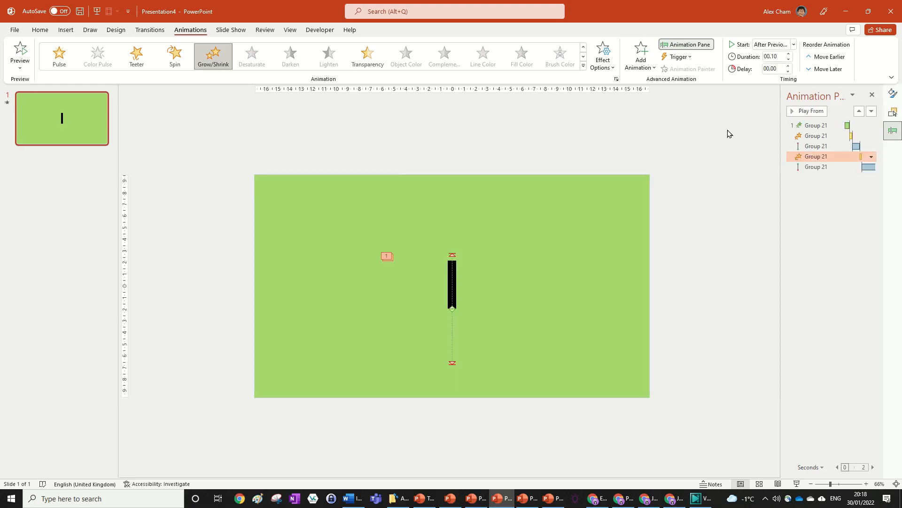
Preview all animations from the Animation Pane.
{"action": "left_click", "coordinate": [807, 111]}
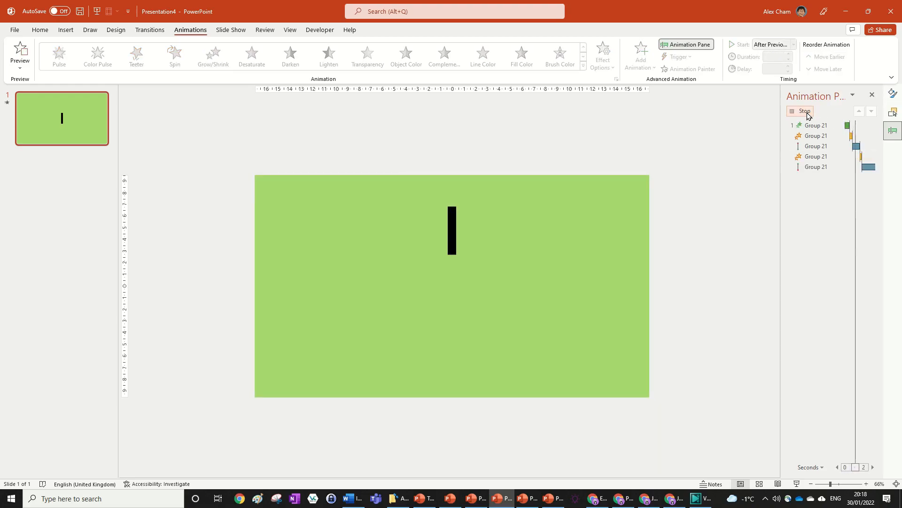
{"action": "left_click", "coordinate": [807, 111]}
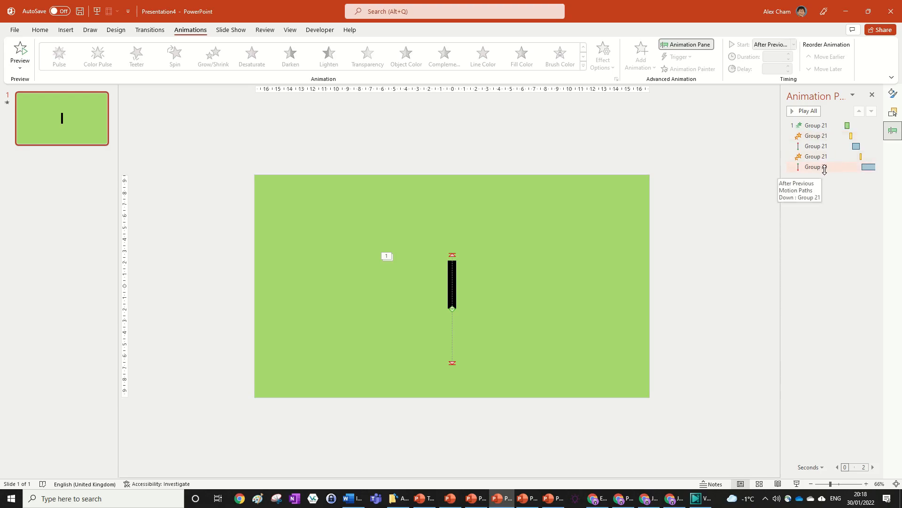
Set the last motion path animation to start With Previous.
{"action": "left_click", "coordinate": [841, 166]}
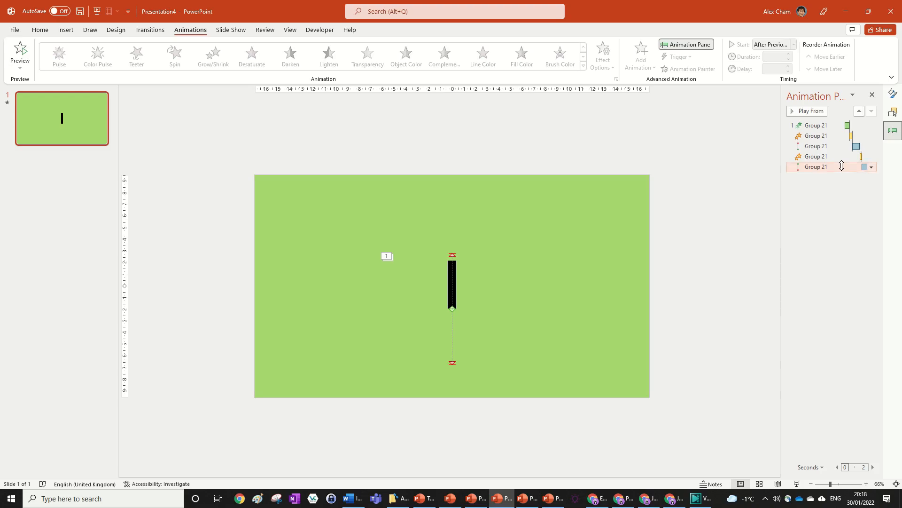
{"action": "left_click", "coordinate": [871, 167]}
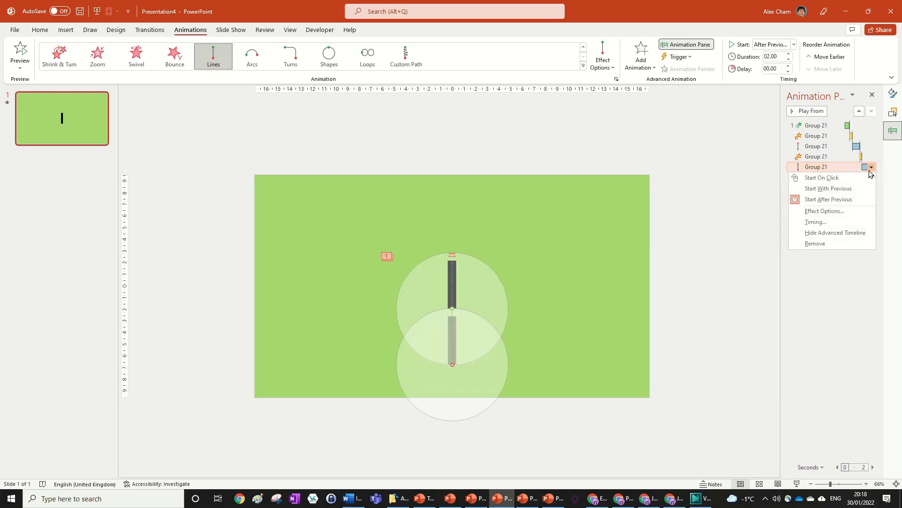
{"action": "left_click", "coordinate": [842, 188]}
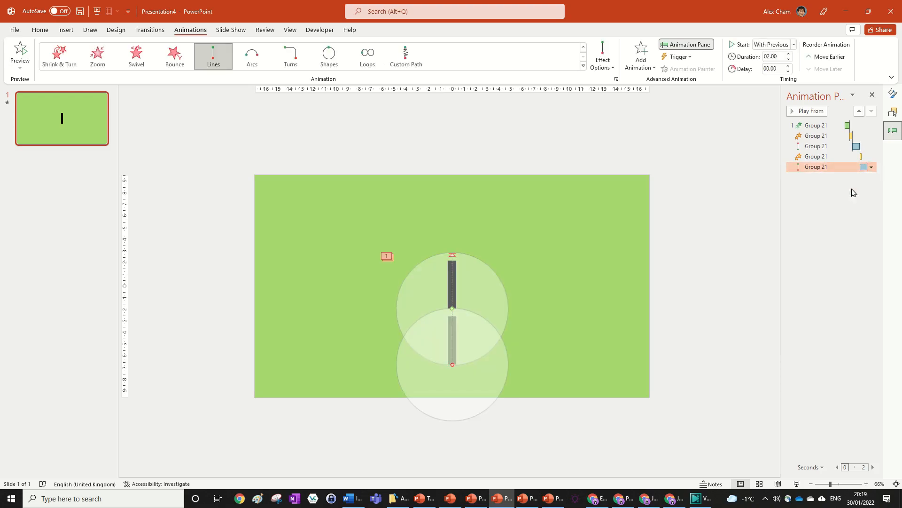
Set the last animation's delay to 0.5 seconds.
{"action": "left_click", "coordinate": [789, 67]}
{"action": "left_click", "coordinate": [789, 66]}
{"action": "left_click", "coordinate": [789, 60]}
{"action": "left_click", "coordinate": [788, 60]}
{"action": "left_click", "coordinate": [788, 60]}
{"action": "left_click", "coordinate": [789, 60]}
{"action": "left_click", "coordinate": [789, 61]}
Change the last motion path's direction to Right.
{"action": "key", "text": "alt+Tab"}
{"action": "double_click", "coordinate": [449, 364]}
{"action": "left_click", "coordinate": [517, 324]}
{"action": "left_click", "coordinate": [603, 56]}
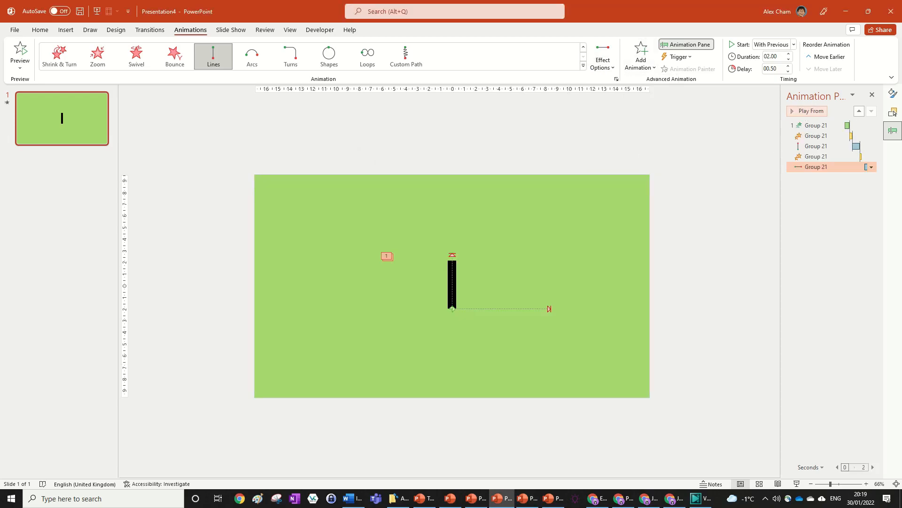
Set the rightward motion path's duration to 0.5 seconds.
{"action": "left_click", "coordinate": [780, 55]}
{"action": "key", "text": "BackSpace"}
{"action": "type", "text": ".5"}
{"action": "key", "text": "Return"}
Set the rightward motion path's smooth end to 0.5 sec.
{"action": "key", "text": "alt+Tab"}
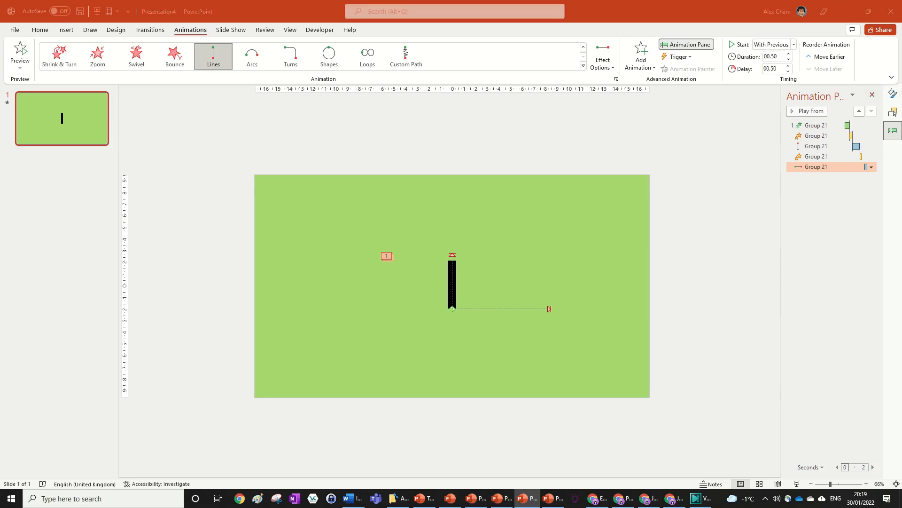
{"action": "key", "text": "alt+Tab"}
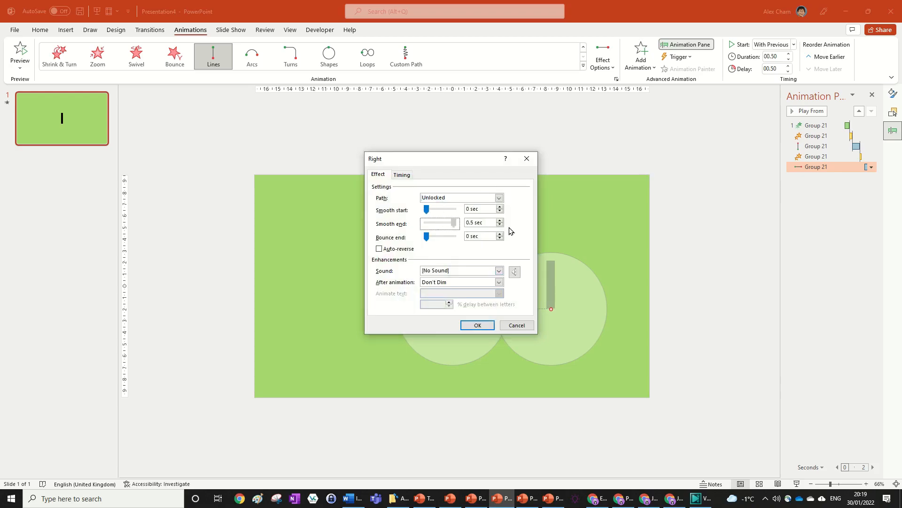
{"action": "left_click", "coordinate": [477, 325]}
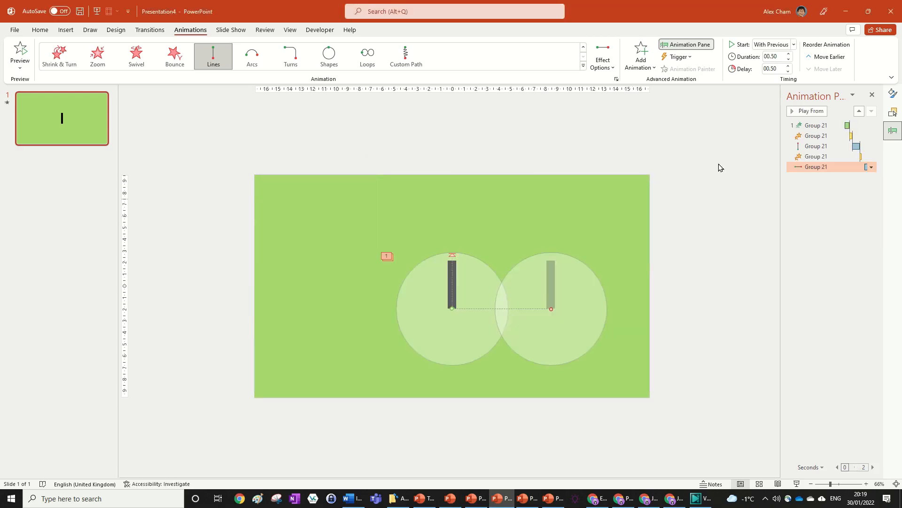
Play all animations to preview the bar's movement.
{"action": "left_click", "coordinate": [777, 100]}
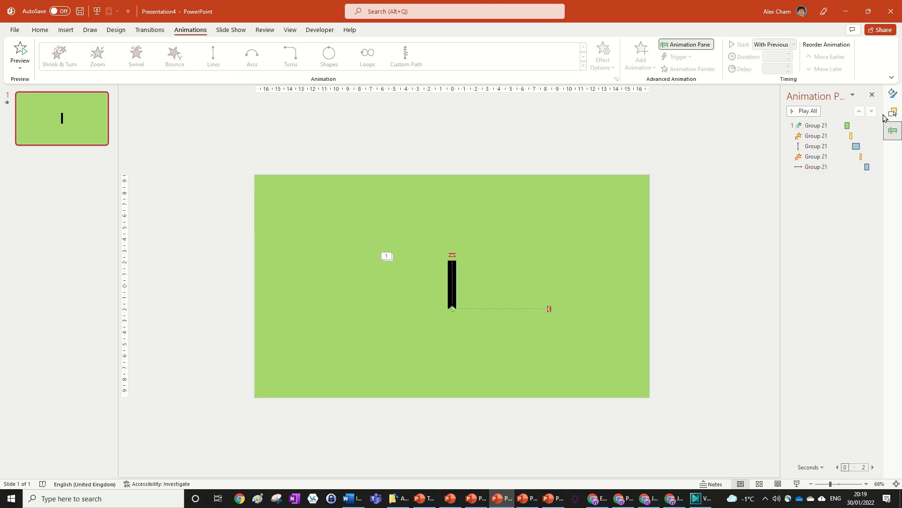
{"action": "left_click", "coordinate": [808, 112]}
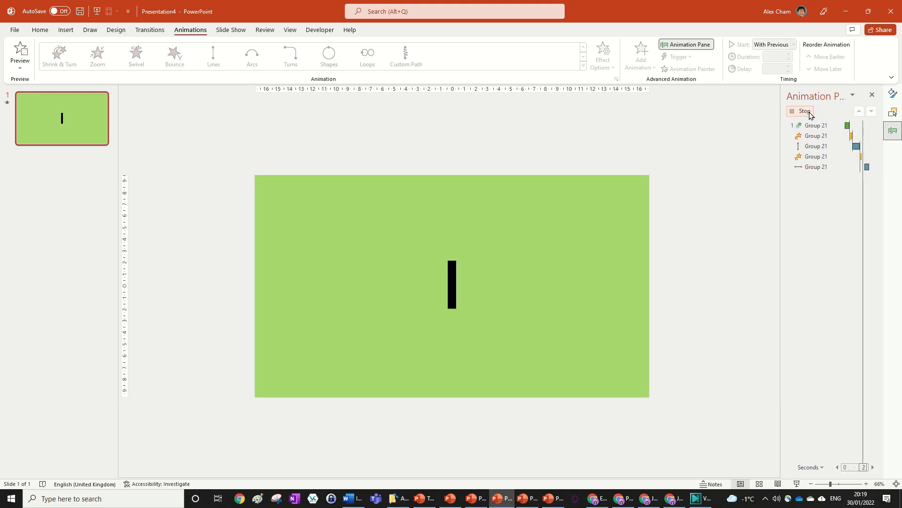
{"action": "left_click", "coordinate": [452, 281]}
{"action": "left_click_drag", "start_coordinate": [566, 286], "coordinate": [372, 286]}
{"action": "key", "text": "Escape"}
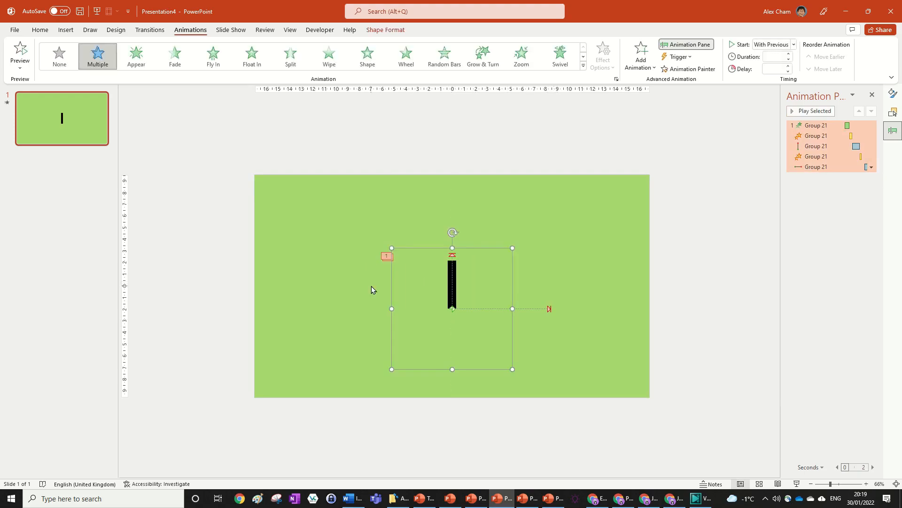
{"action": "left_click", "coordinate": [690, 121]}
{"action": "left_click", "coordinate": [800, 113]}
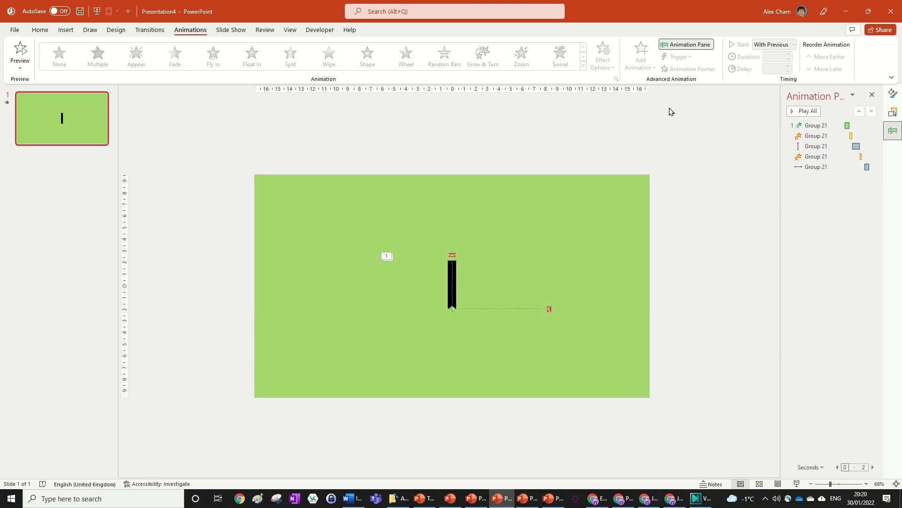
Unhide TextBox 8 in the Selection pane.
{"action": "left_click", "coordinate": [893, 112]}
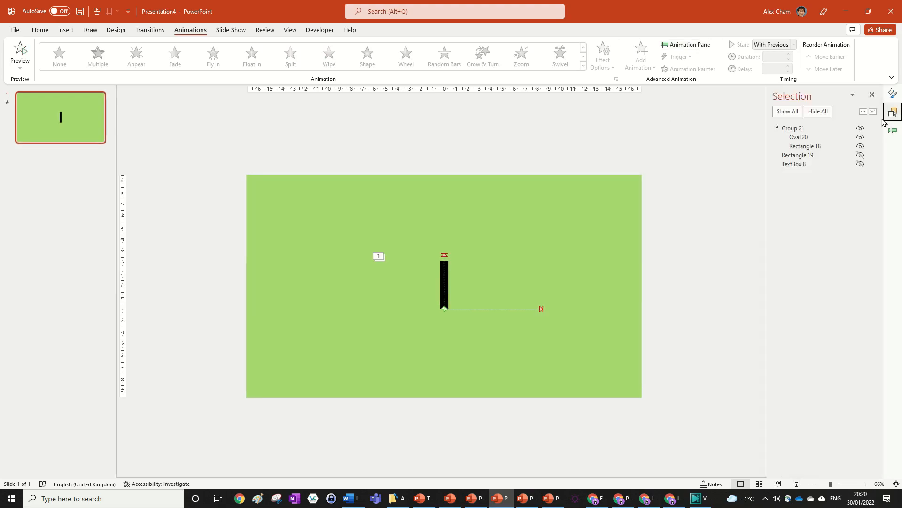
{"action": "left_click", "coordinate": [861, 164]}
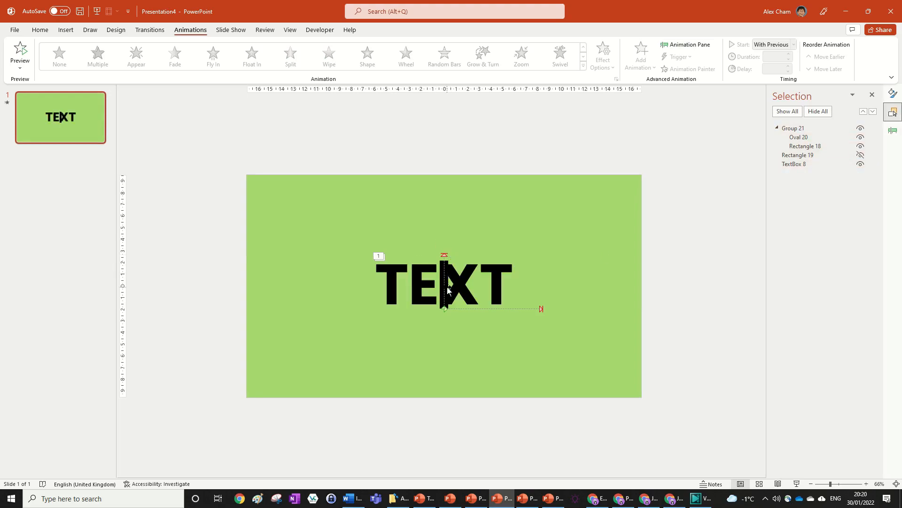
Shorten the rightward motion path so it ends at the right edge of the word TEXT.
{"action": "left_click", "coordinate": [893, 92]}
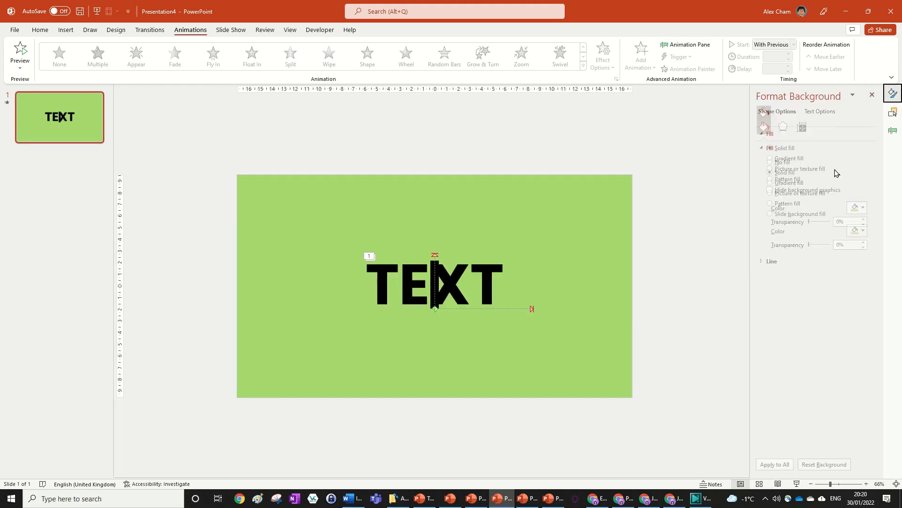
{"action": "left_click", "coordinate": [893, 111]}
{"action": "left_click", "coordinate": [893, 131]}
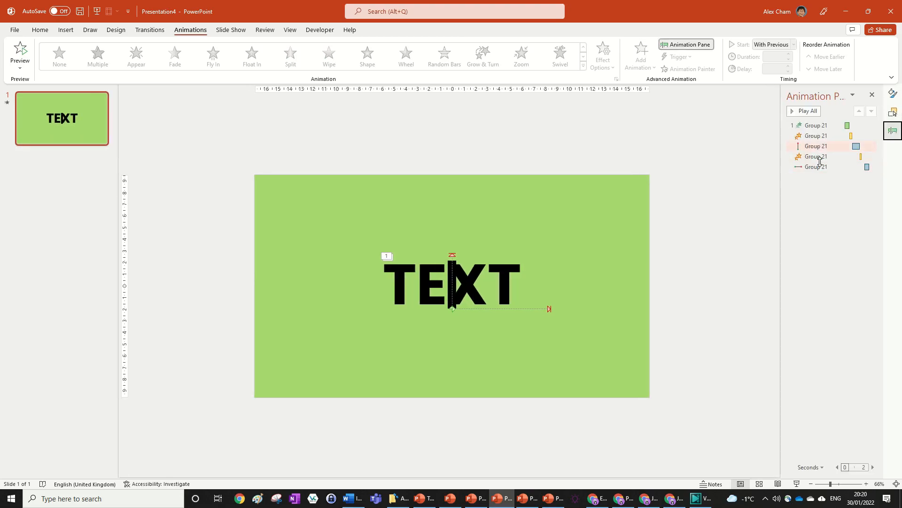
{"action": "left_click", "coordinate": [816, 167]}
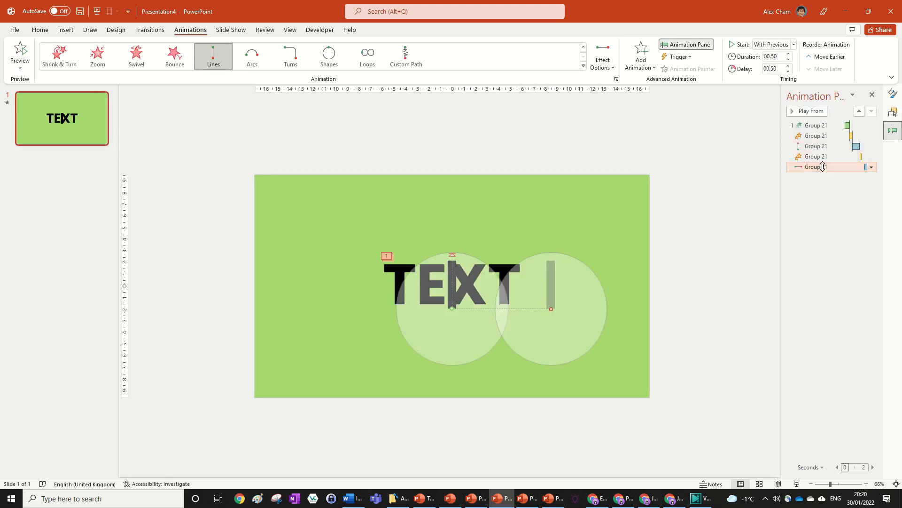
{"action": "left_click_drag", "start_coordinate": [551, 308], "coordinate": [531, 309]}
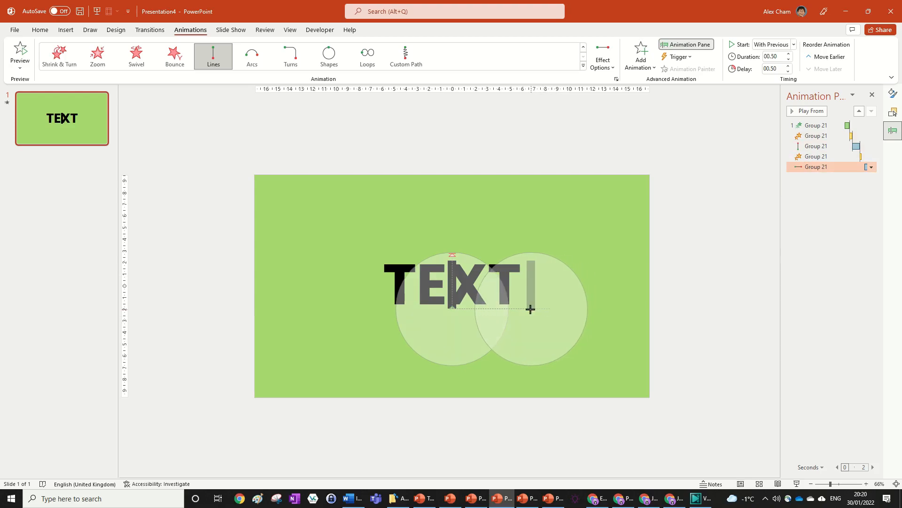
{"action": "scroll", "coordinate": [558, 310], "scroll_direction": "up", "scroll_amount": 5}
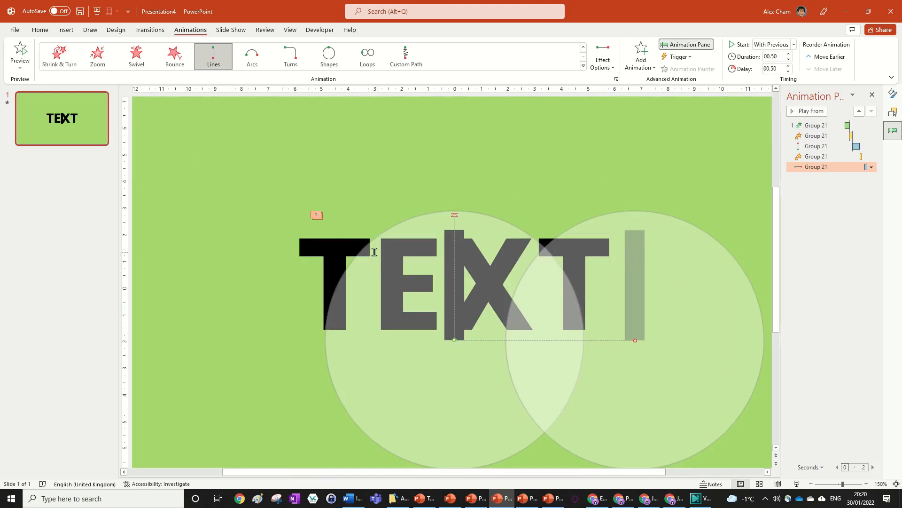
{"action": "left_click_drag", "start_coordinate": [634, 338], "coordinate": [629, 341]}
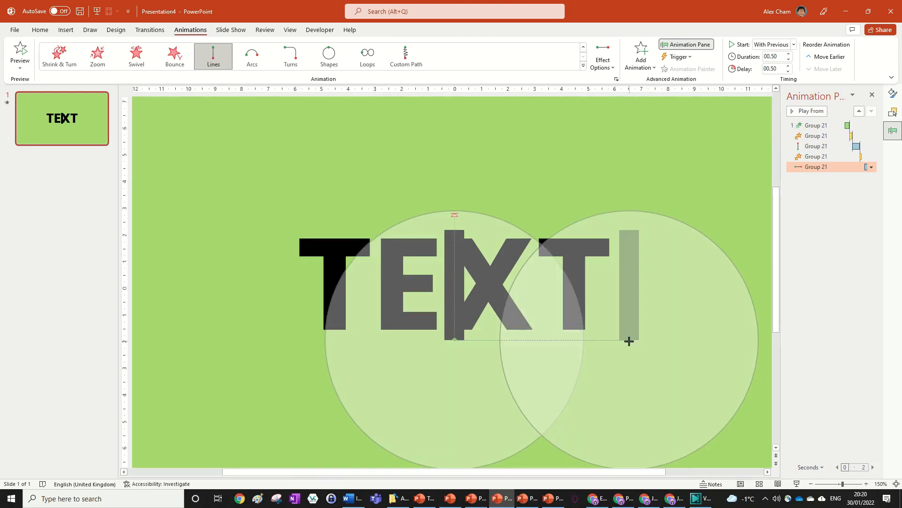
{"action": "scroll", "coordinate": [639, 340], "scroll_direction": "down", "scroll_amount": 5}
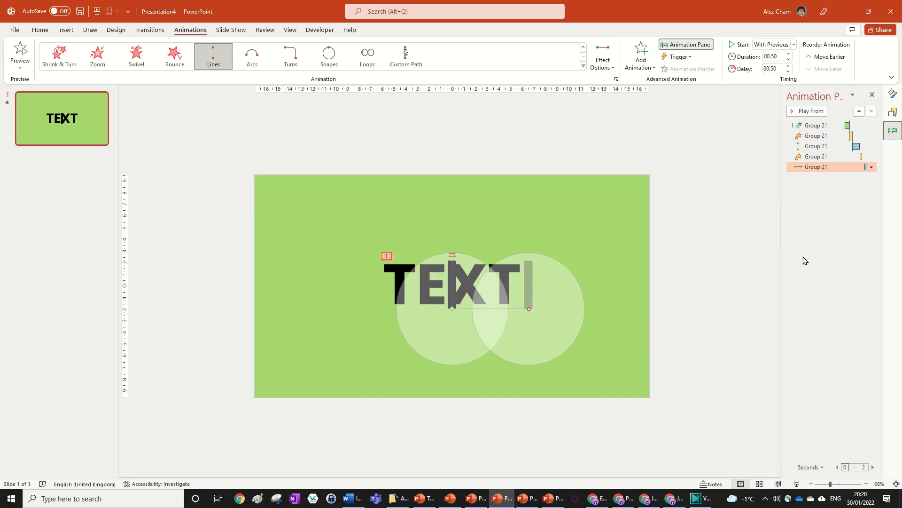
Hide TextBox 8 again in the Selection pane.
{"action": "left_click", "coordinate": [688, 178]}
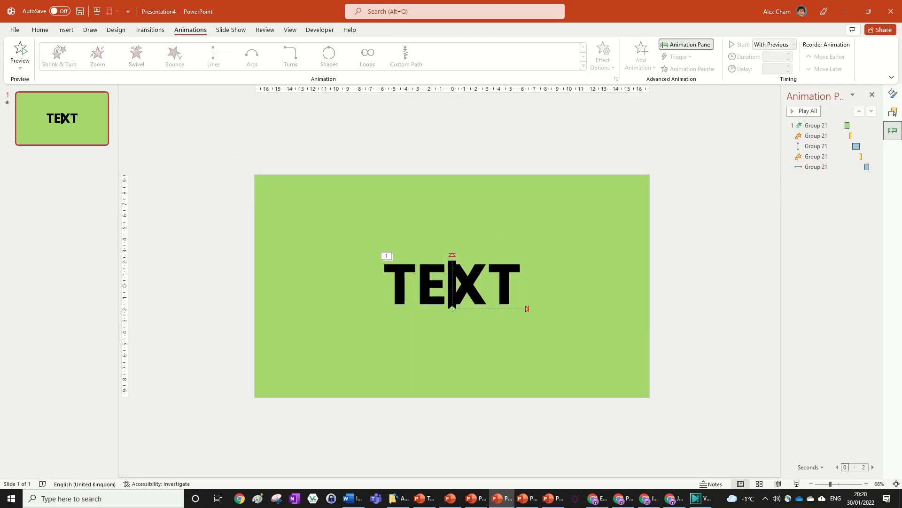
{"action": "left_click", "coordinate": [893, 111]}
{"action": "left_click", "coordinate": [861, 164]}
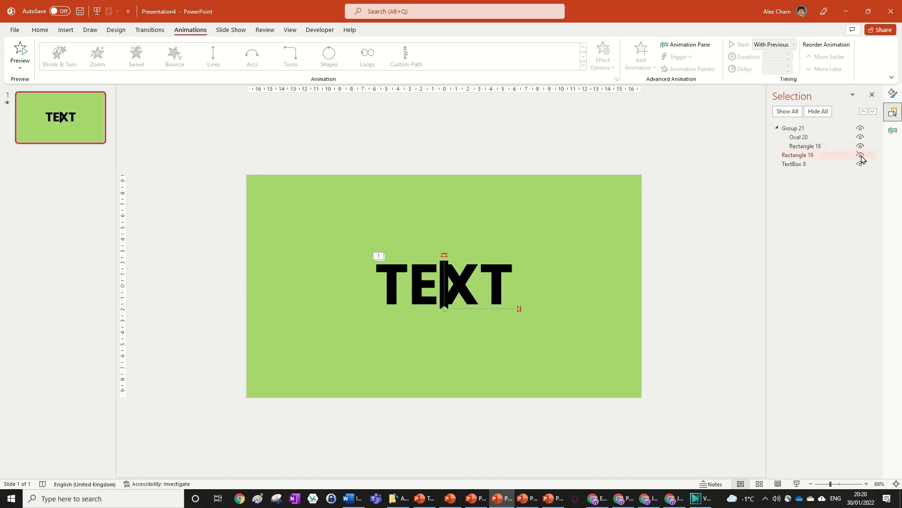
{"action": "left_click_drag", "start_coordinate": [473, 206], "coordinate": [446, 358]}
{"action": "key", "text": "ctrl+z"}
{"action": "left_click_drag", "start_coordinate": [493, 217], "coordinate": [289, 208]}
{"action": "key", "text": "ctrl+z"}
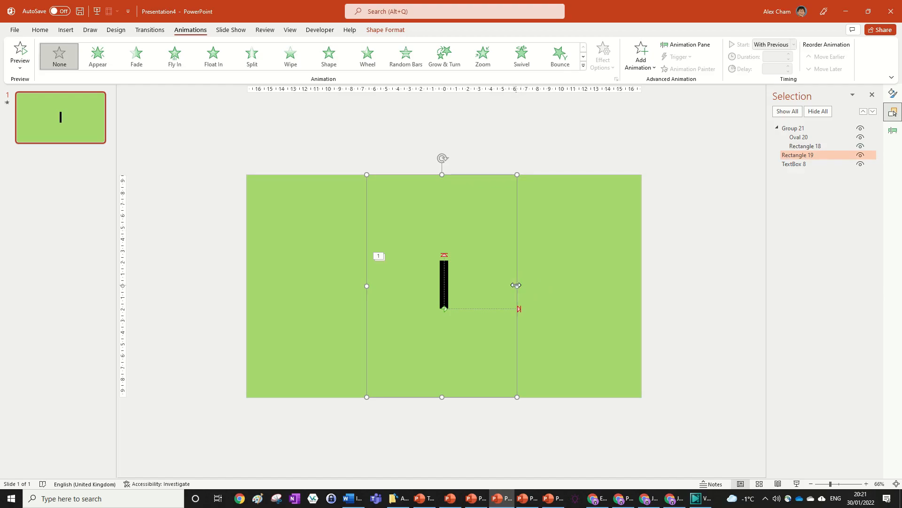
Widen Rectangle 19 slightly so its right edge meets the motion path's end, then select the last animation.
{"action": "left_click_drag", "start_coordinate": [518, 286], "coordinate": [520, 286]}
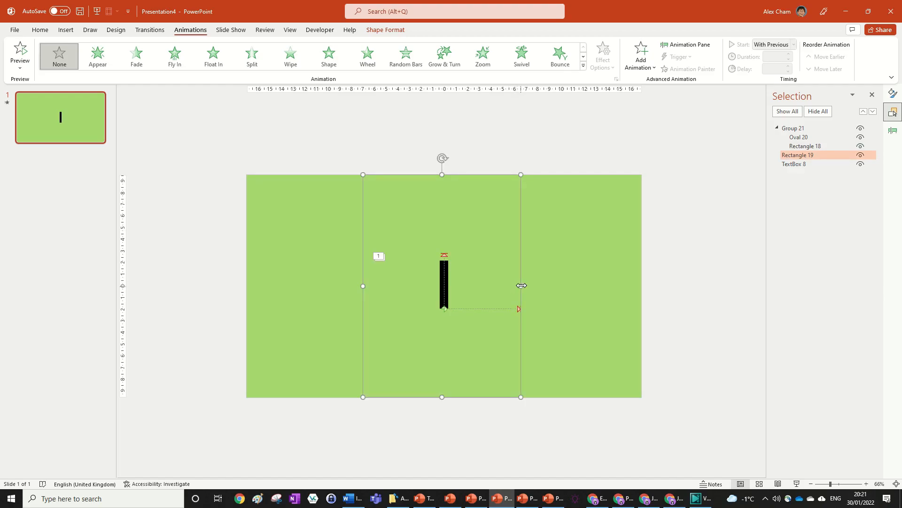
{"action": "left_click", "coordinate": [893, 93]}
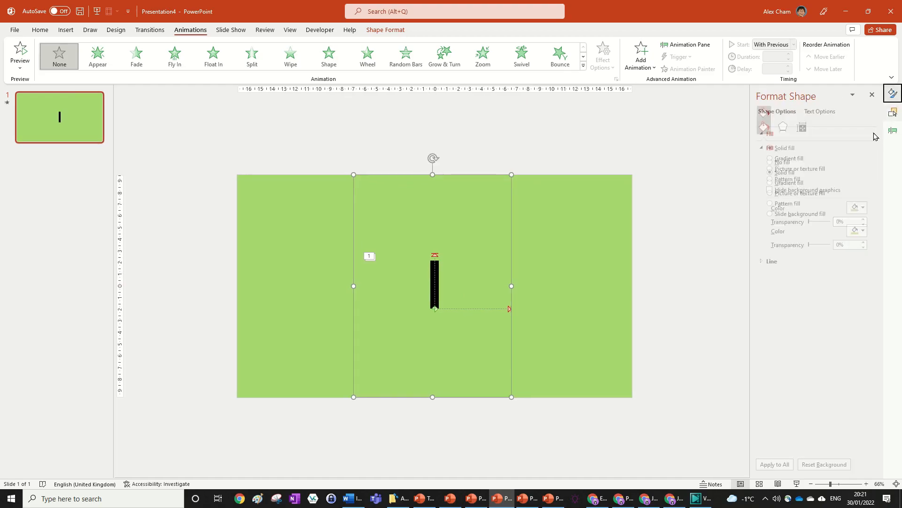
{"action": "left_click", "coordinate": [893, 131]}
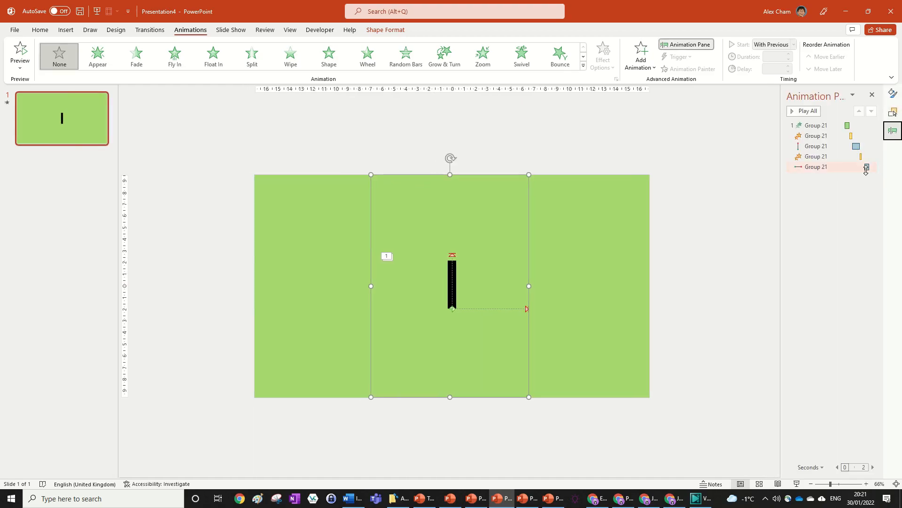
{"action": "left_click", "coordinate": [840, 168]}
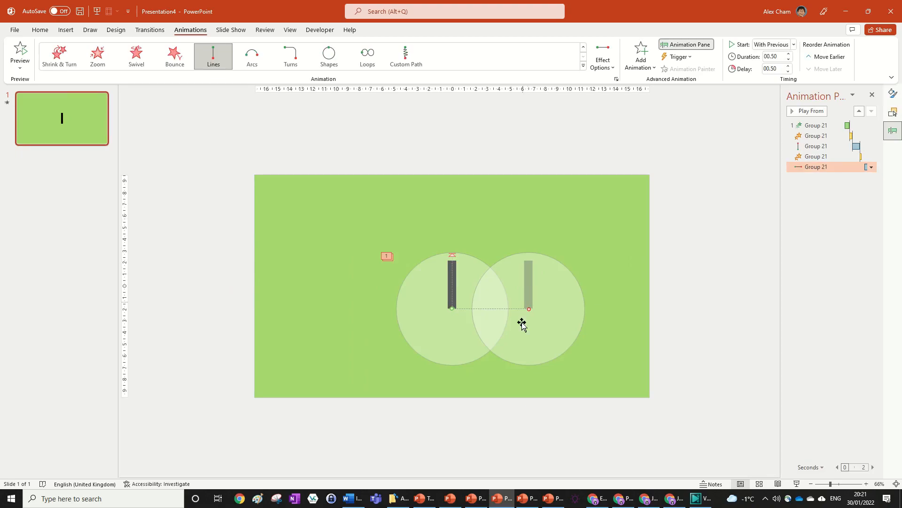
{"action": "left_click", "coordinate": [512, 204]}
{"action": "left_click", "coordinate": [795, 162]}
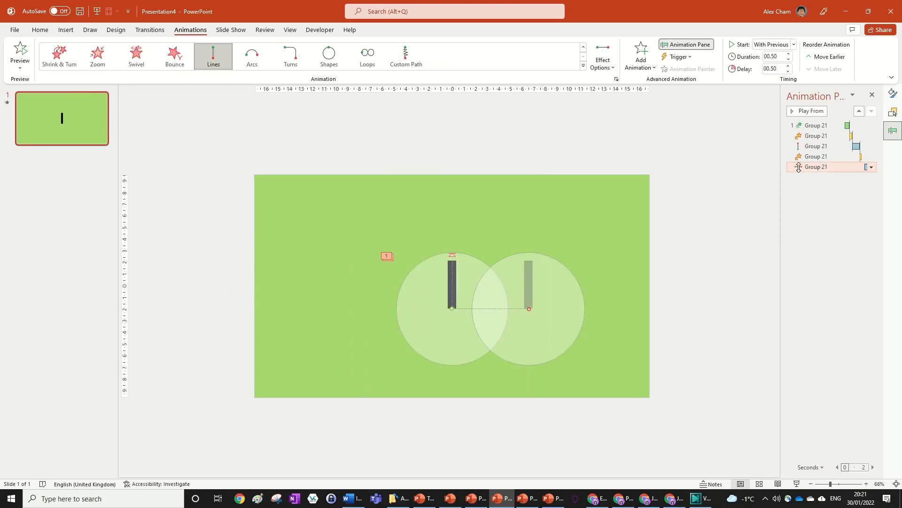
{"action": "left_click", "coordinate": [504, 199]}
{"action": "left_click", "coordinate": [672, 243]}
{"action": "scroll", "coordinate": [660, 250], "scroll_direction": "down", "scroll_amount": 6}
{"action": "scroll", "coordinate": [543, 298], "scroll_direction": "up", "scroll_amount": 7}
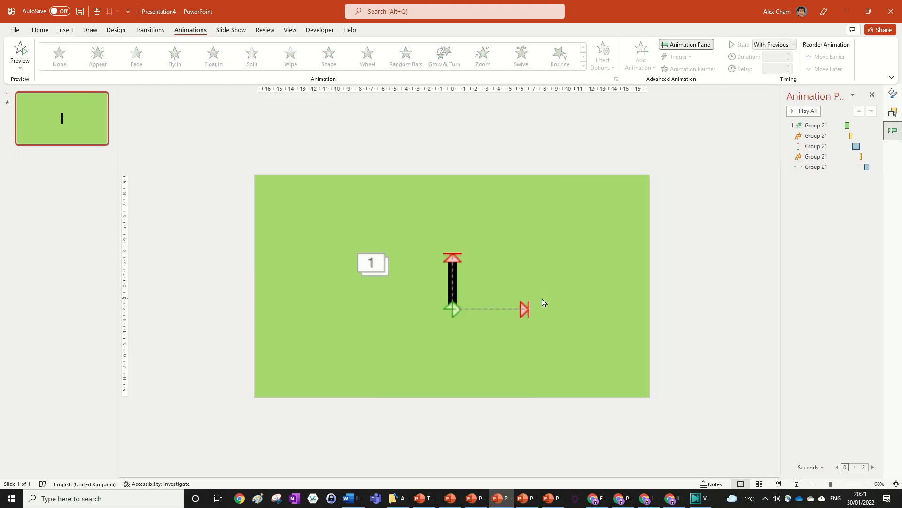
Select the bar group and Rectangle 19 and add a Lines motion path with the Left direction to both.
{"action": "left_click", "coordinate": [482, 180]}
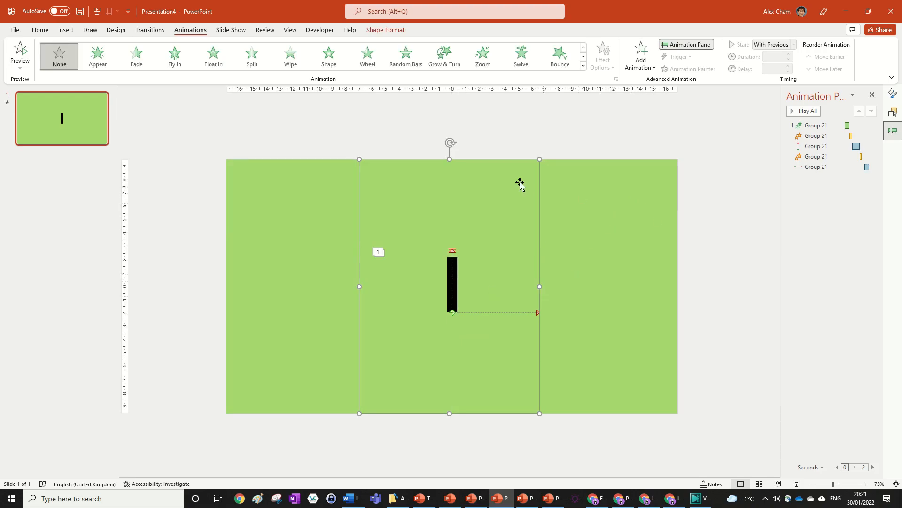
{"action": "scroll", "coordinate": [541, 214], "scroll_direction": "down", "scroll_amount": 6}
{"action": "scroll", "coordinate": [540, 217], "scroll_direction": "up", "scroll_amount": 9}
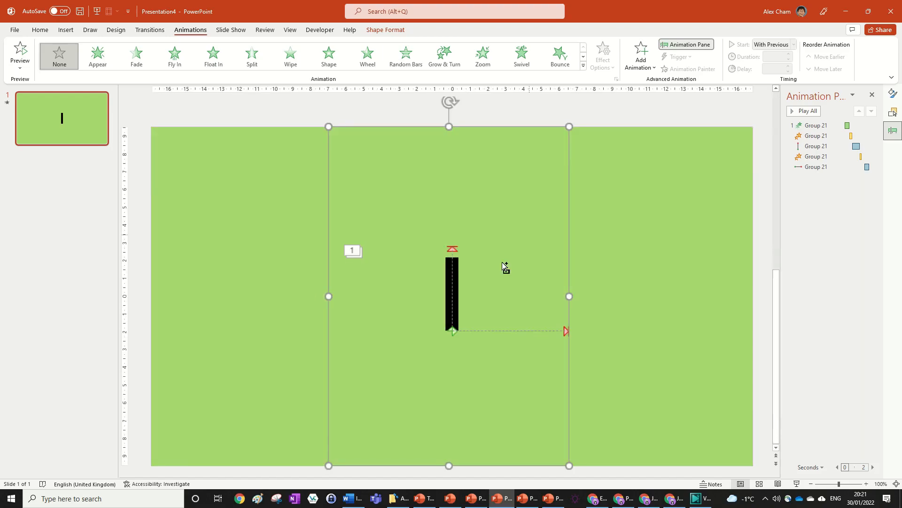
{"action": "left_click", "coordinate": [505, 266]}
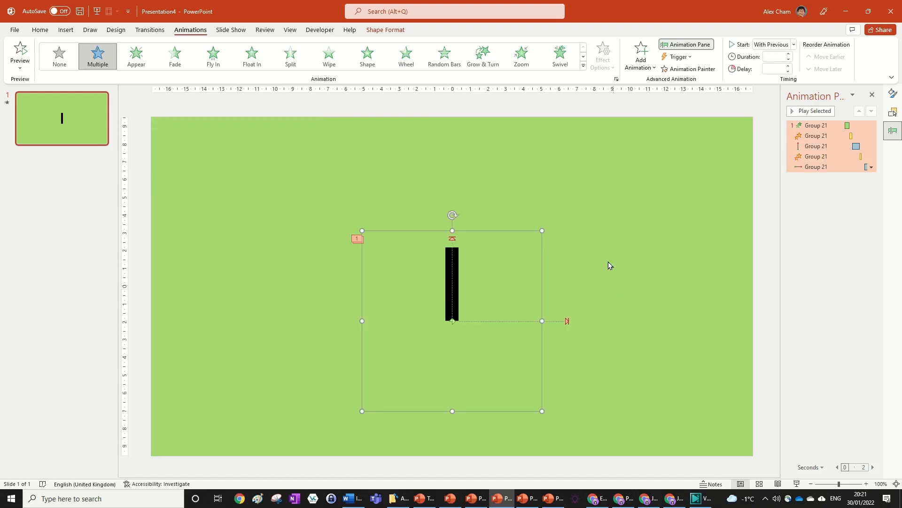
{"action": "left_click", "coordinate": [491, 162], "text": "shift"}
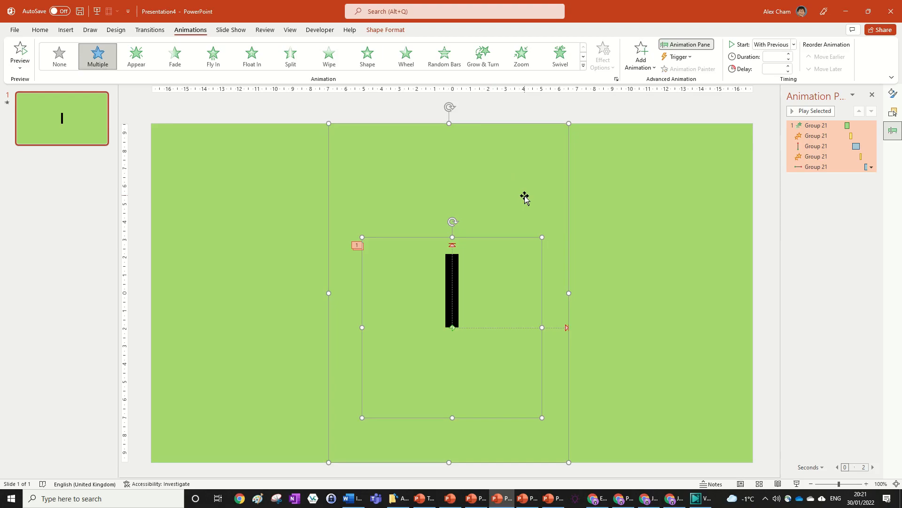
{"action": "left_click", "coordinate": [635, 63]}
{"action": "left_click", "coordinate": [643, 405]}
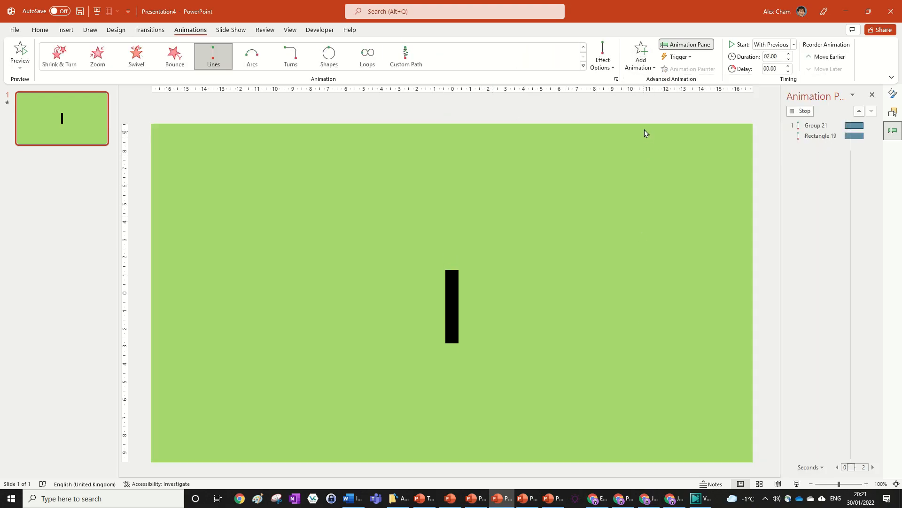
{"action": "left_click", "coordinate": [604, 59]}
{"action": "left_click", "coordinate": [619, 124]}
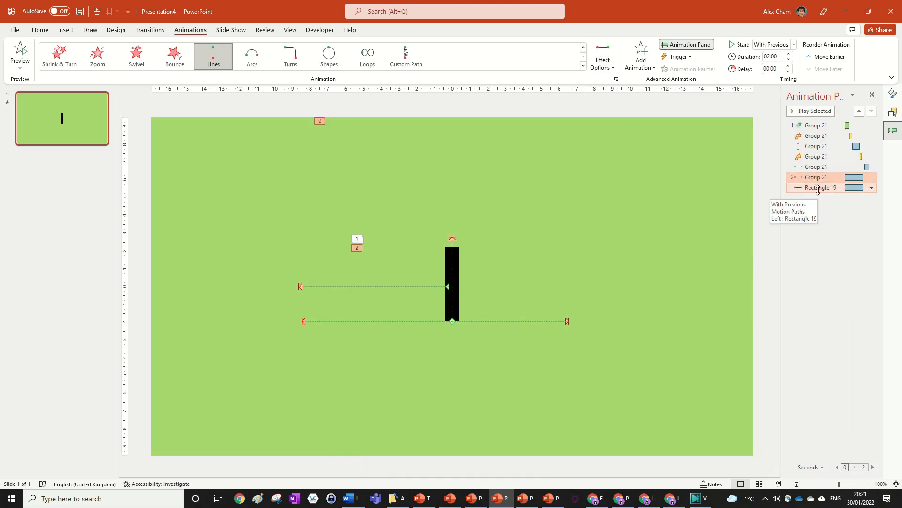
Move Group 21's Left motion path so it starts at the right end, and shorten its end point.
{"action": "left_click", "coordinate": [822, 180]}
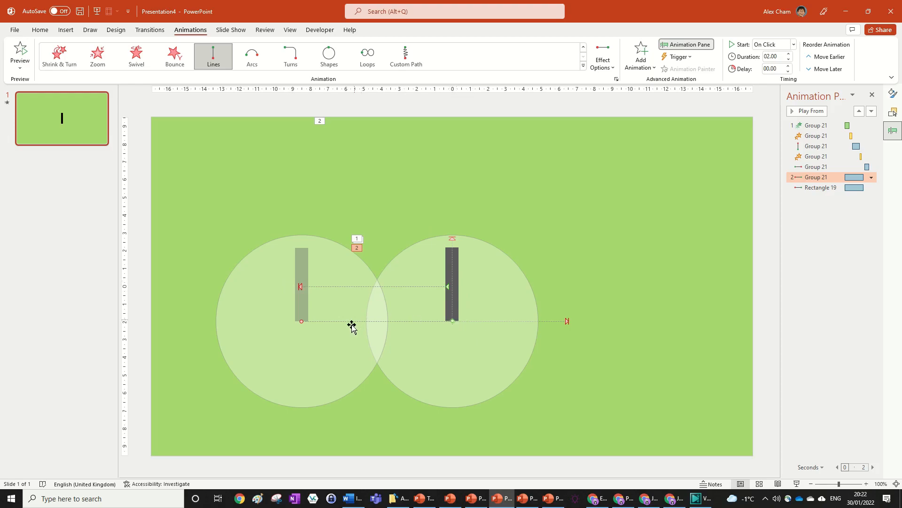
{"action": "left_click_drag", "start_coordinate": [452, 321], "coordinate": [567, 321]}
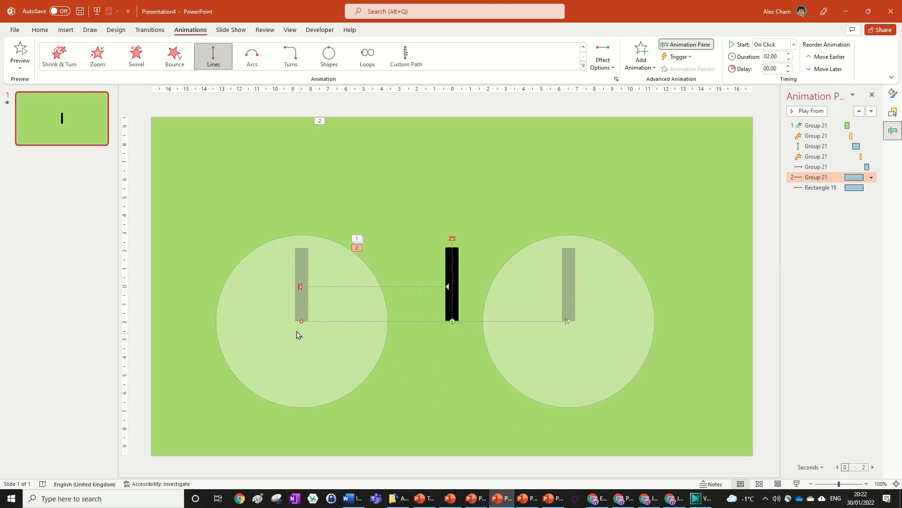
{"action": "left_click_drag", "start_coordinate": [298, 321], "coordinate": [342, 321]}
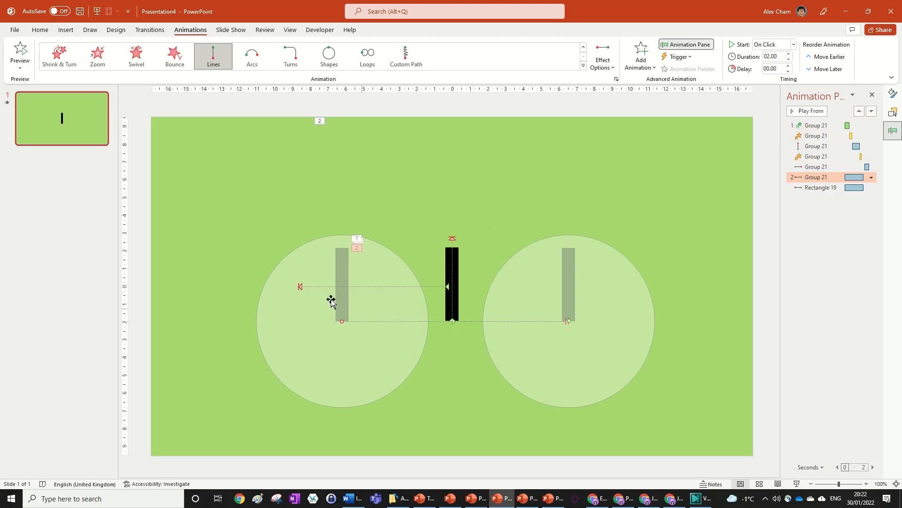
Extend the end of Rectangle 19's Left motion path further to the left.
{"action": "left_click", "coordinate": [399, 179]}
{"action": "left_click_drag", "start_coordinate": [451, 183], "coordinate": [210, 194]}
{"action": "key", "text": "Escape"}
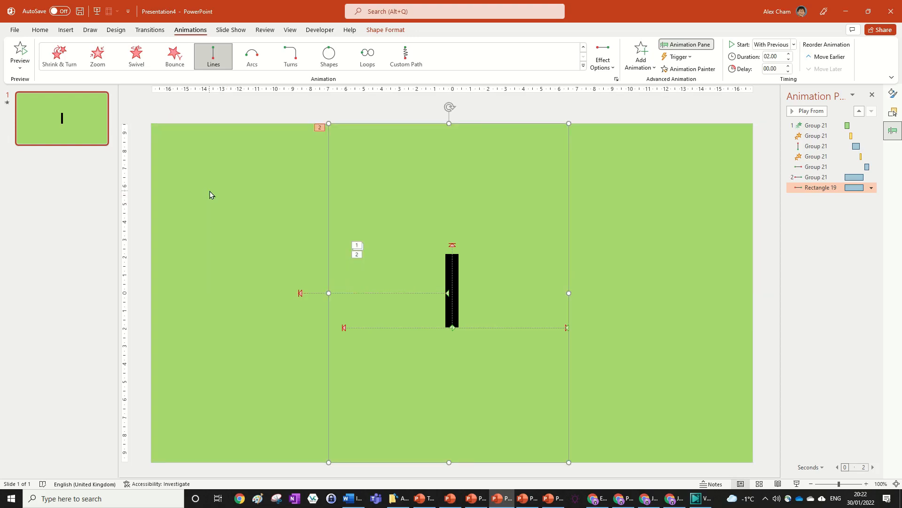
{"action": "left_click", "coordinate": [821, 179]}
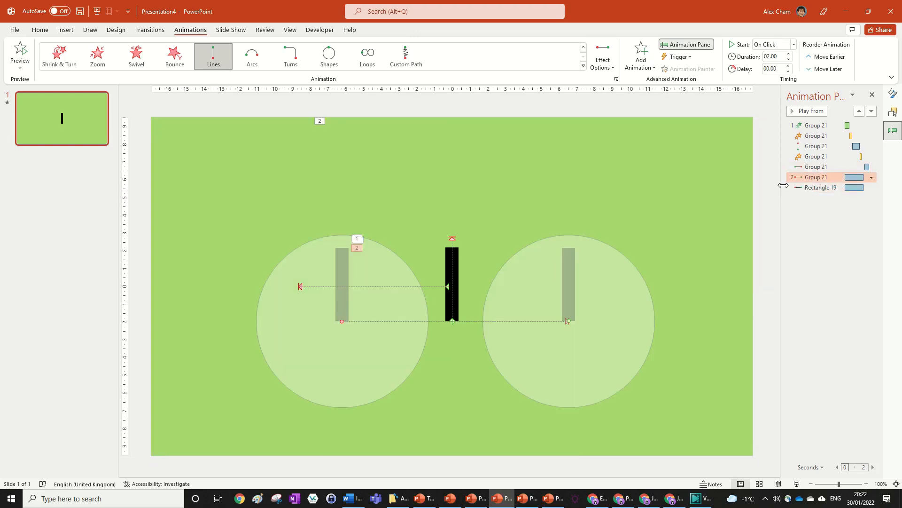
{"action": "left_click", "coordinate": [822, 188]}
{"action": "mouse_move", "coordinate": [299, 285]}
{"action": "left_mouse_down"}
{"action": "mouse_move", "coordinate": [197, 283]}
{"action": "mouse_move", "coordinate": [228, 283]}
{"action": "left_mouse_up"}
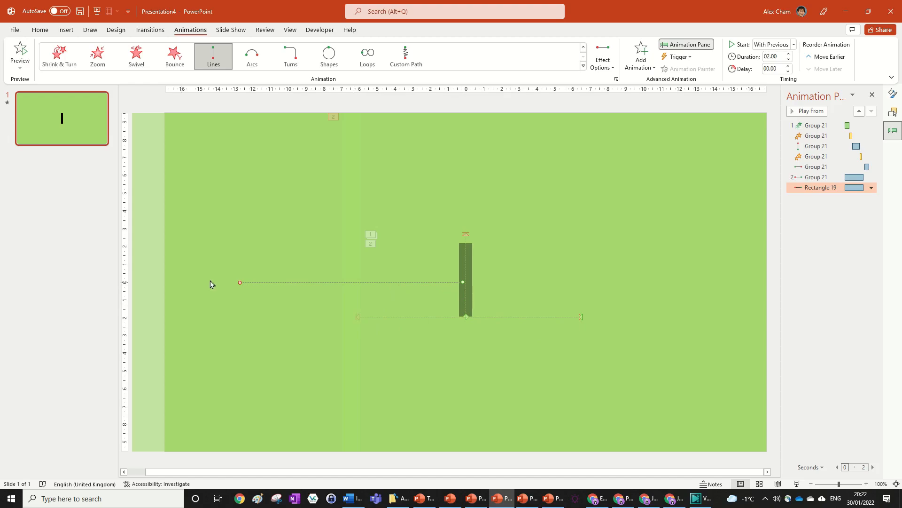
{"action": "left_click_drag", "start_coordinate": [239, 283], "coordinate": [252, 283]}
{"action": "scroll", "coordinate": [674, 301], "scroll_direction": "down", "scroll_amount": 3}
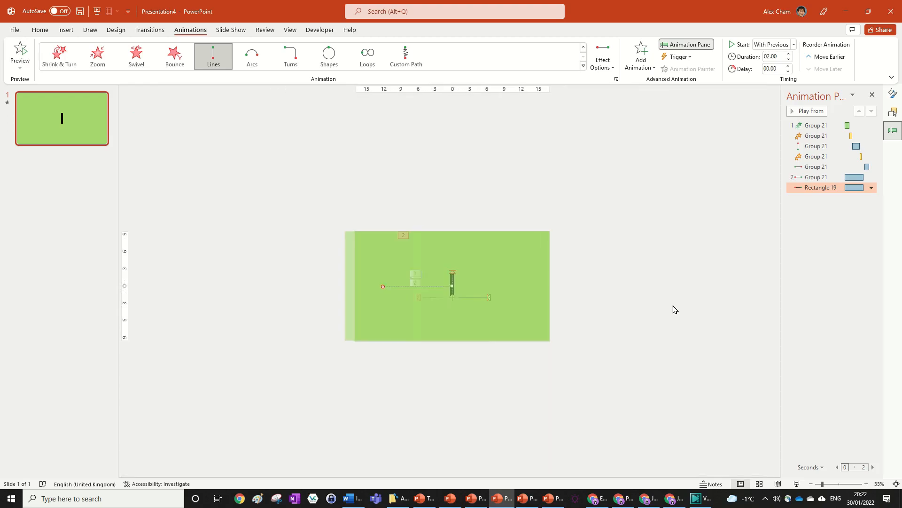
{"action": "left_click", "coordinate": [674, 309]}
{"action": "scroll", "coordinate": [607, 382], "scroll_direction": "up", "scroll_amount": 4}
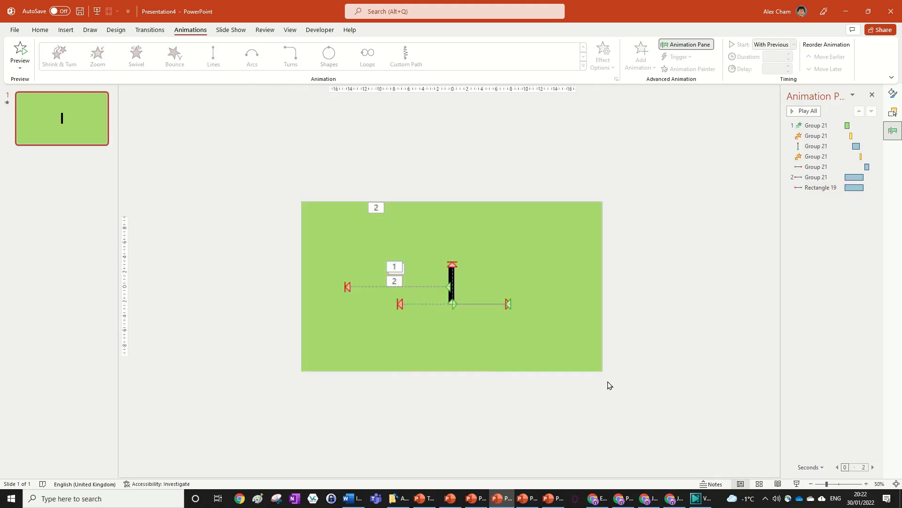
{"action": "scroll", "coordinate": [669, 358], "scroll_direction": "down", "scroll_amount": 1}
Set the second Group 21 Left animation to start After Previous so it follows automatically.
{"action": "left_click", "coordinate": [804, 168]}
{"action": "left_click", "coordinate": [817, 187]}
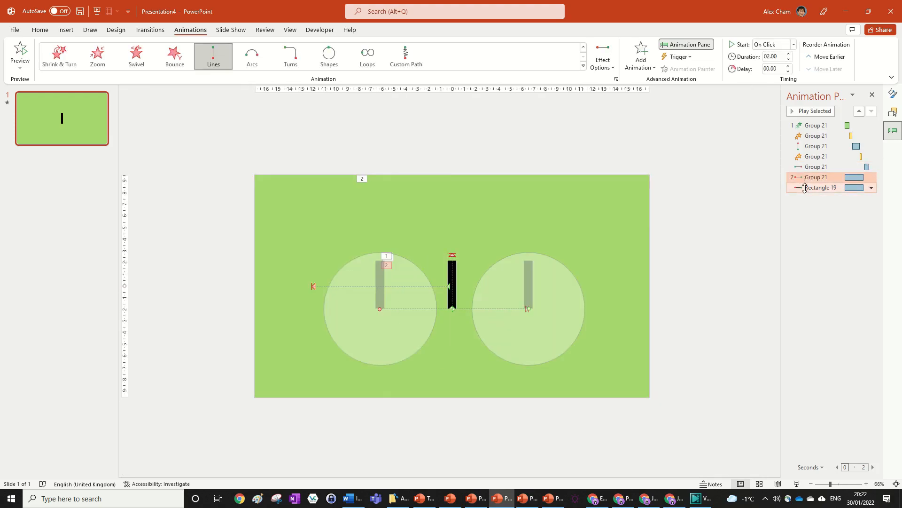
{"action": "left_click", "coordinate": [871, 187]}
{"action": "left_click", "coordinate": [872, 188]}
{"action": "left_click", "coordinate": [858, 203]}
{"action": "left_click", "coordinate": [808, 179]}
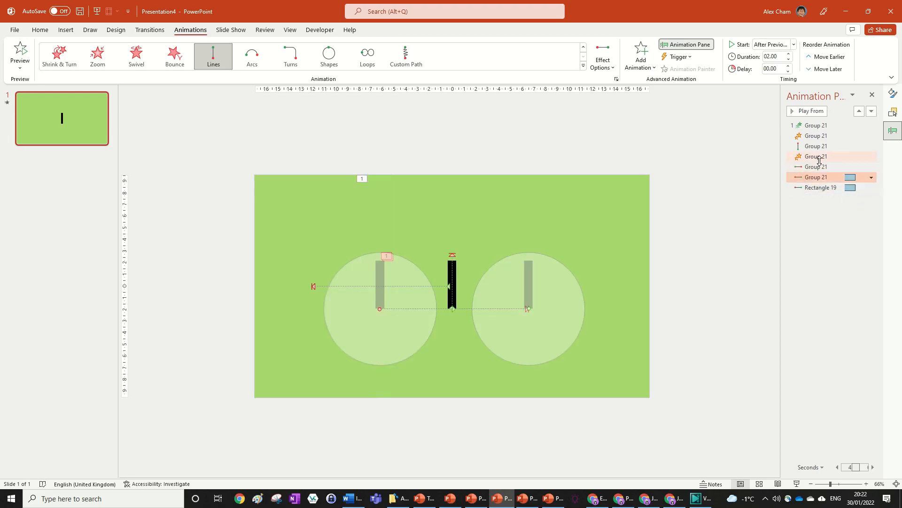
Select both new Left animations and set their duration to 00.50 seconds.
{"action": "left_click_drag", "start_coordinate": [782, 221], "coordinate": [677, 223]}
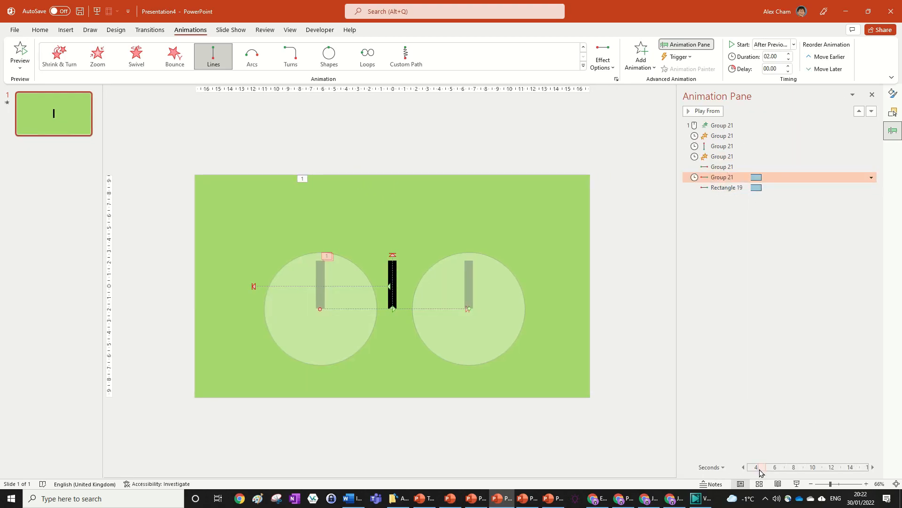
{"action": "left_click_drag", "start_coordinate": [762, 467], "coordinate": [751, 466]}
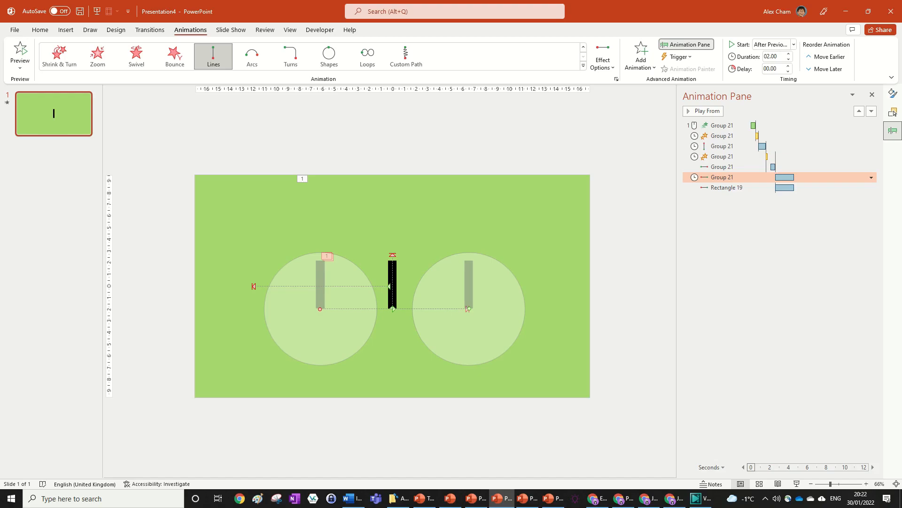
{"action": "left_click", "coordinate": [727, 187], "text": "shift"}
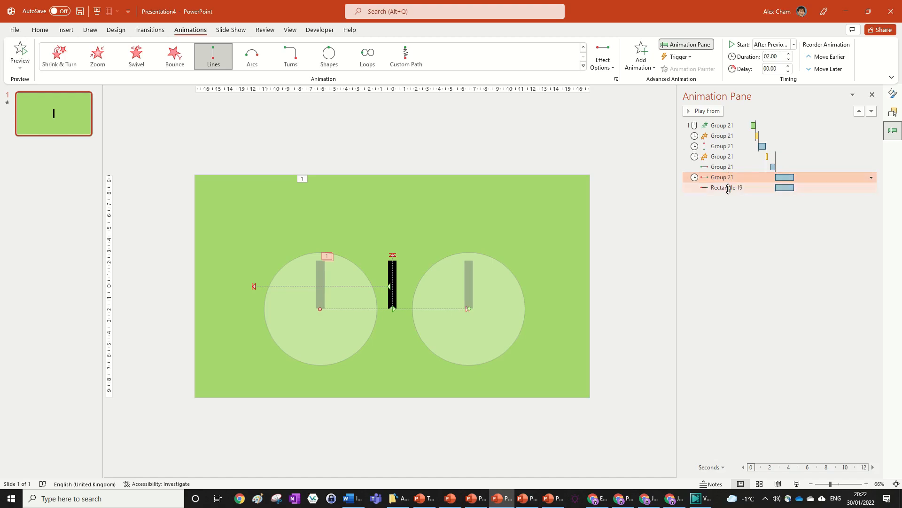
{"action": "left_click", "coordinate": [788, 62]}
{"action": "left_click", "coordinate": [788, 62]}
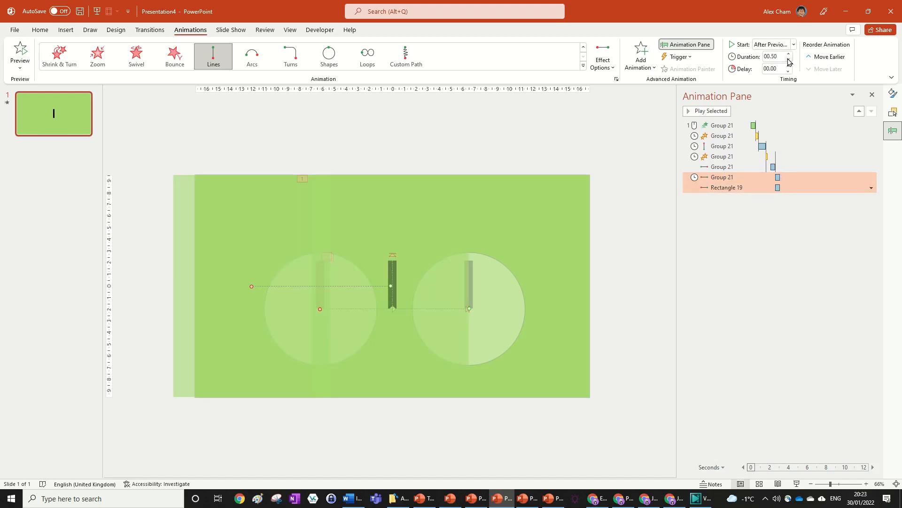
Set Group 21's Left effect smoothing to 0 sec smooth start and 0.5 sec smooth end.
{"action": "left_click", "coordinate": [794, 168]}
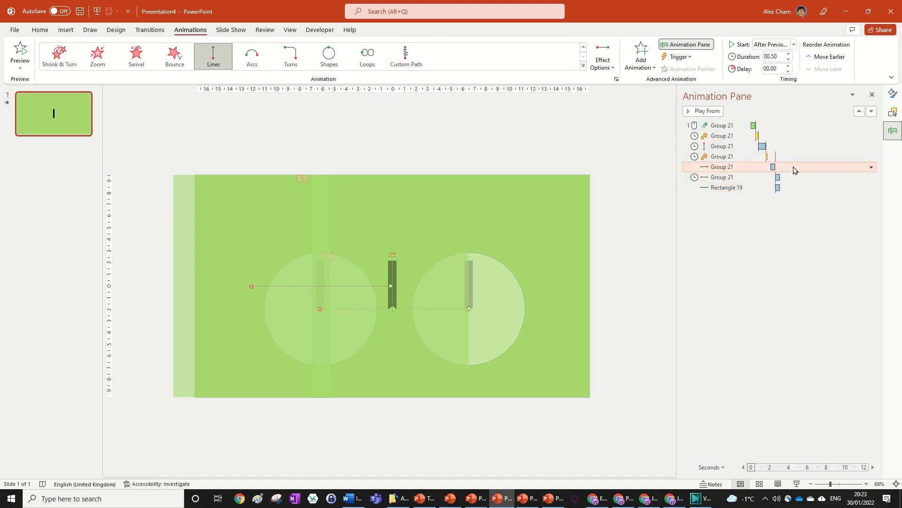
{"action": "left_click", "coordinate": [793, 178]}
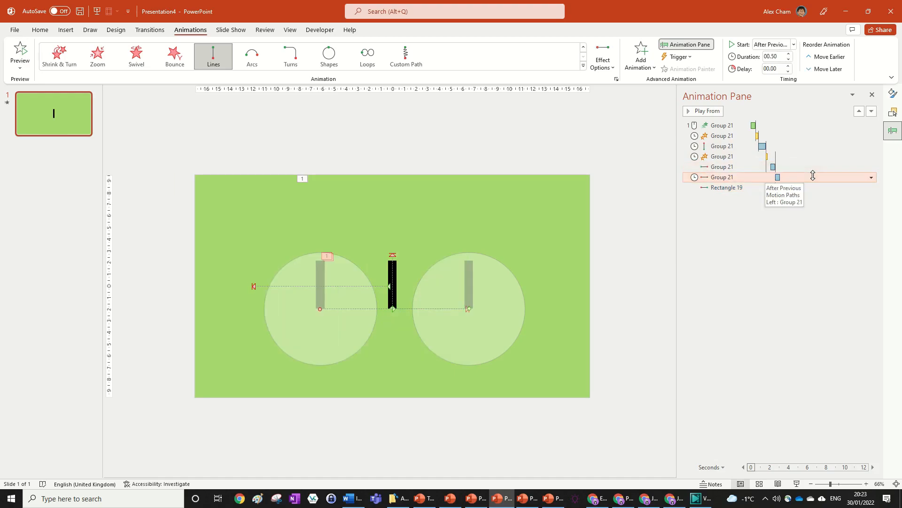
{"action": "double_click", "coordinate": [799, 176]}
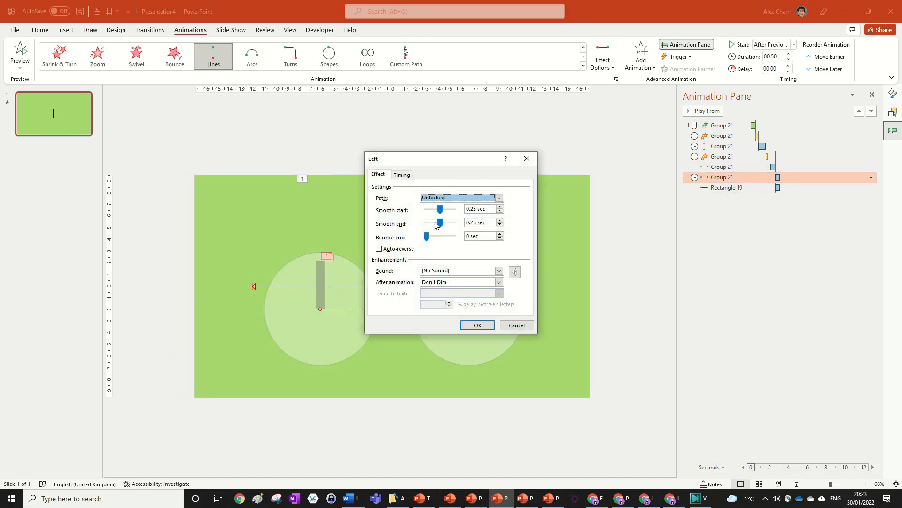
{"action": "left_click", "coordinate": [474, 325]}
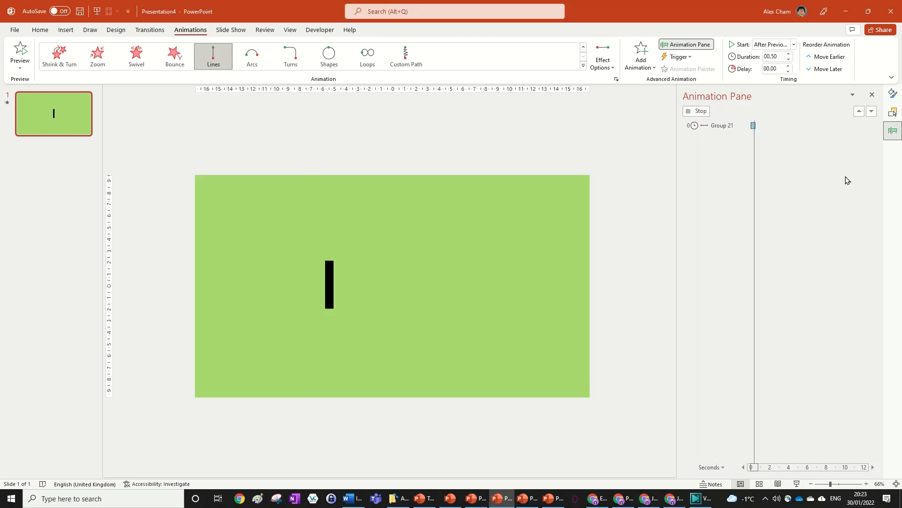
Set Rectangle 19's Left effect smoothing to 0 sec smooth start and 0.5 sec smooth end.
{"action": "double_click", "coordinate": [796, 187]}
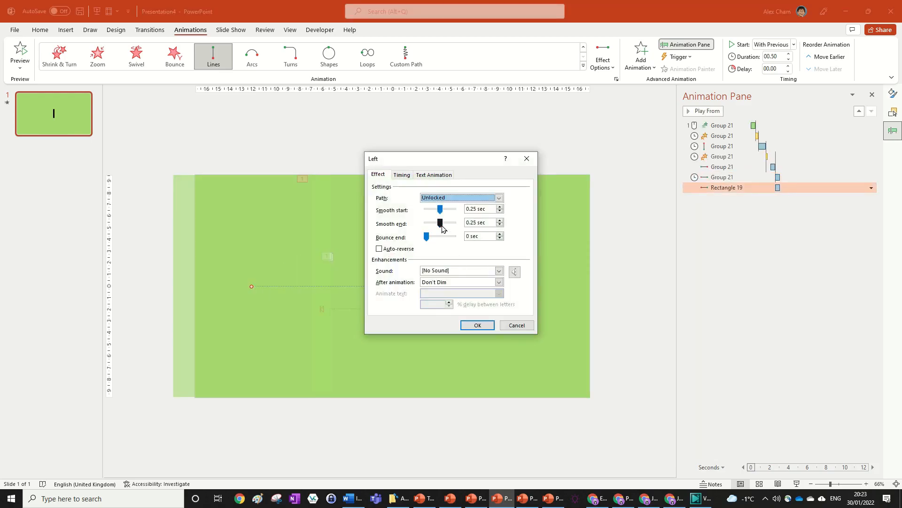
{"action": "left_click_drag", "start_coordinate": [442, 224], "coordinate": [463, 228]}
{"action": "left_click", "coordinate": [478, 325]}
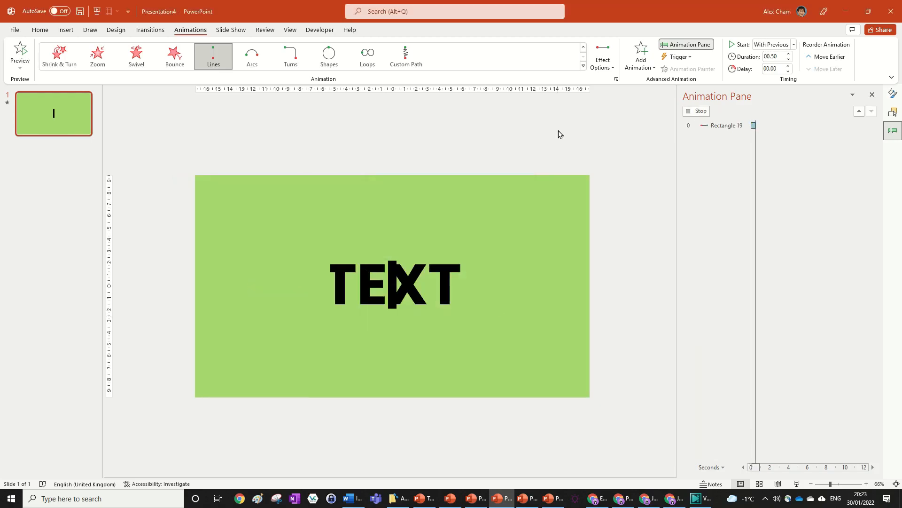
Nudge the end of Rectangle 19's Left motion path slightly further left, then review Group 21's Left effect settings.
{"action": "left_click_drag", "start_coordinate": [252, 287], "coordinate": [240, 288]}
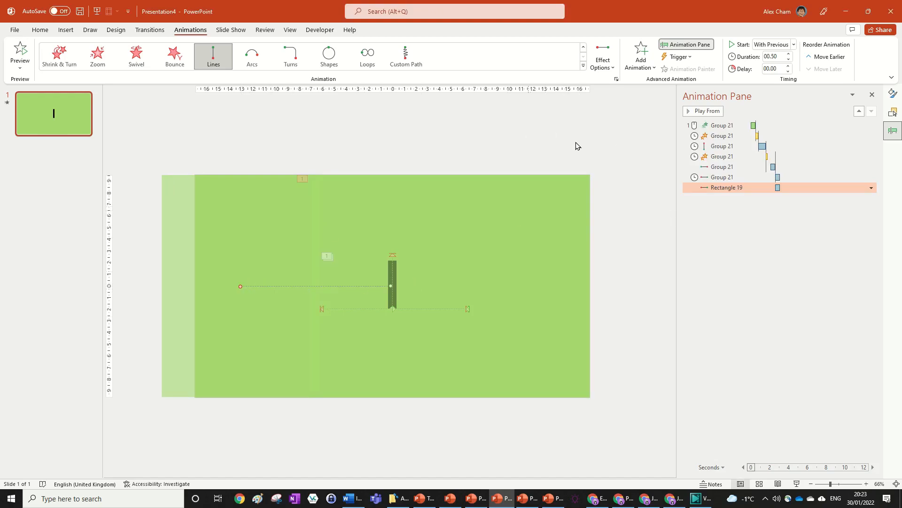
{"action": "double_click", "coordinate": [721, 177]}
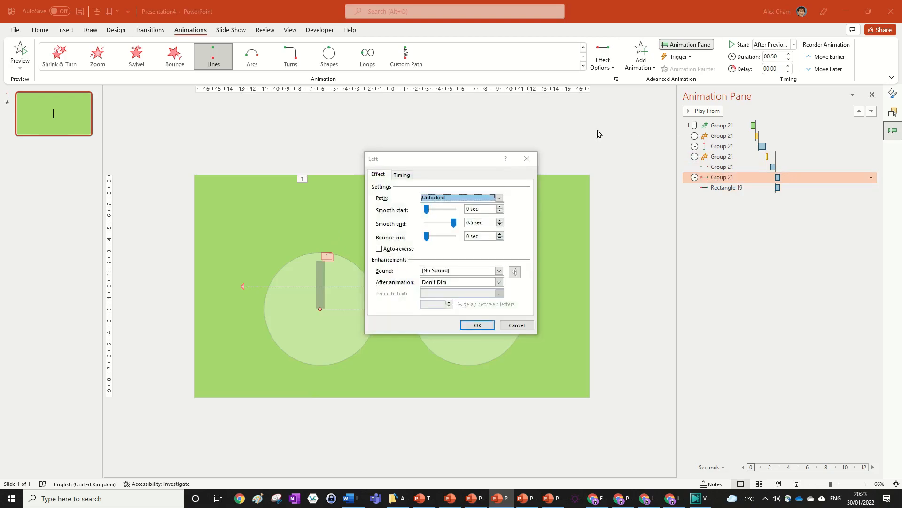
{"action": "left_click", "coordinate": [526, 158]}
Preview the animations from the second Group 21 effect and then play all animations.
{"action": "left_click", "coordinate": [699, 112]}
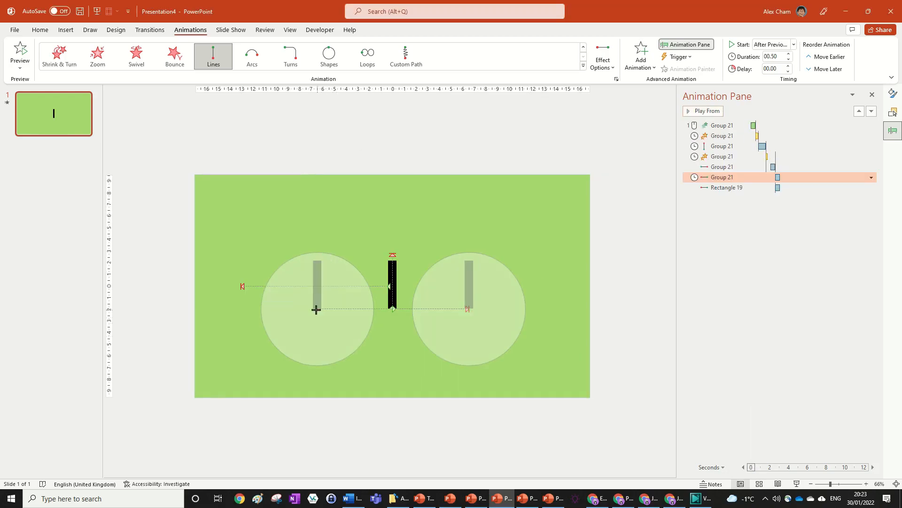
{"action": "left_click", "coordinate": [723, 188]}
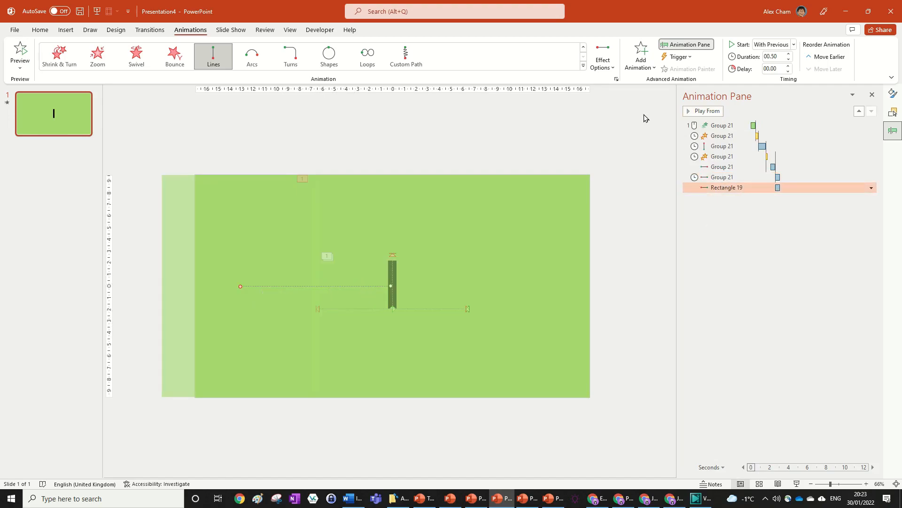
{"action": "left_click", "coordinate": [644, 117]}
{"action": "left_click", "coordinate": [719, 178]}
{"action": "left_click", "coordinate": [699, 111]}
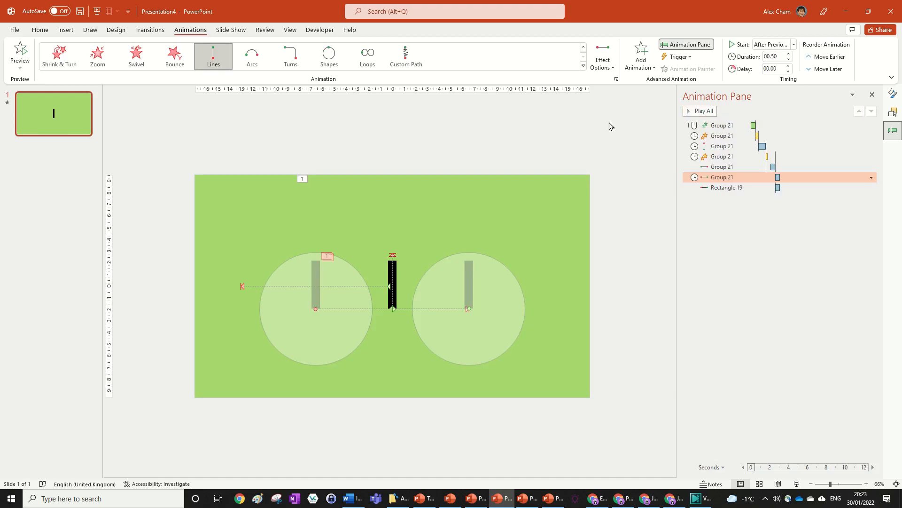
{"action": "left_click", "coordinate": [702, 112]}
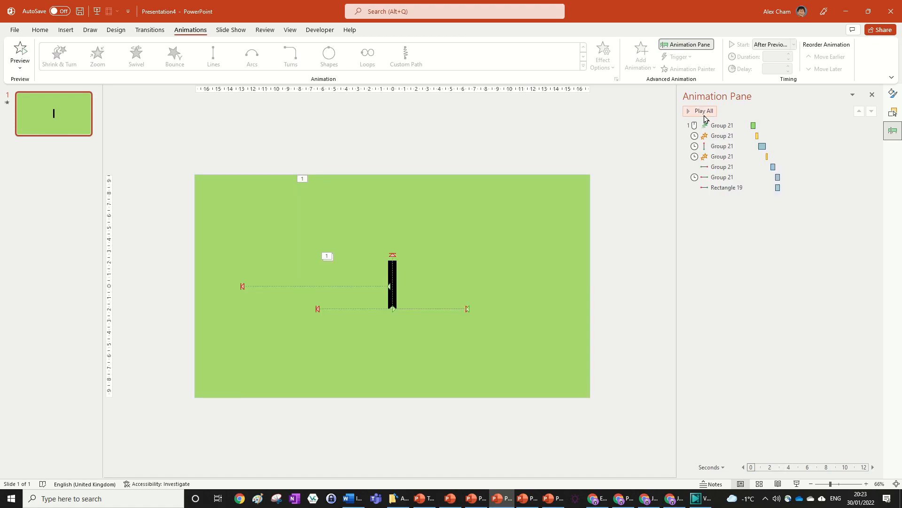
{"action": "left_click", "coordinate": [395, 285]}
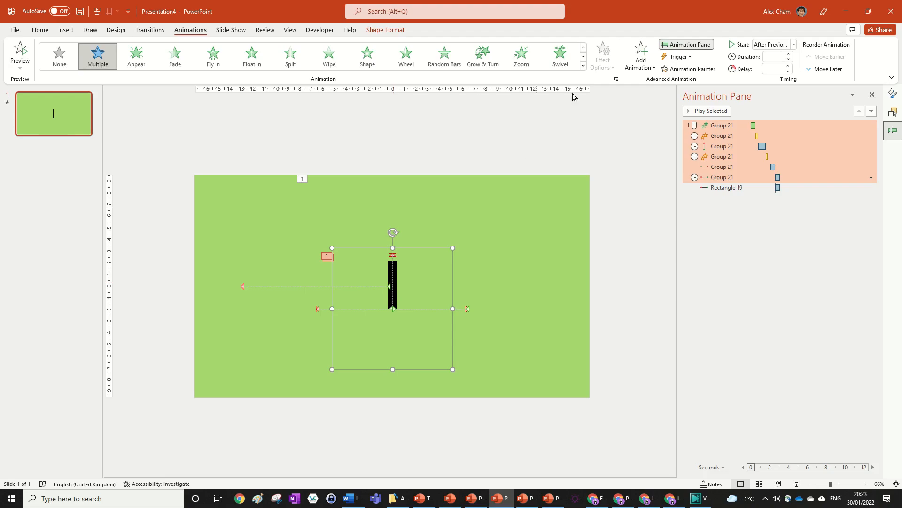
Add a Spinner exit effect to Group 21.
{"action": "left_click", "coordinate": [641, 56]}
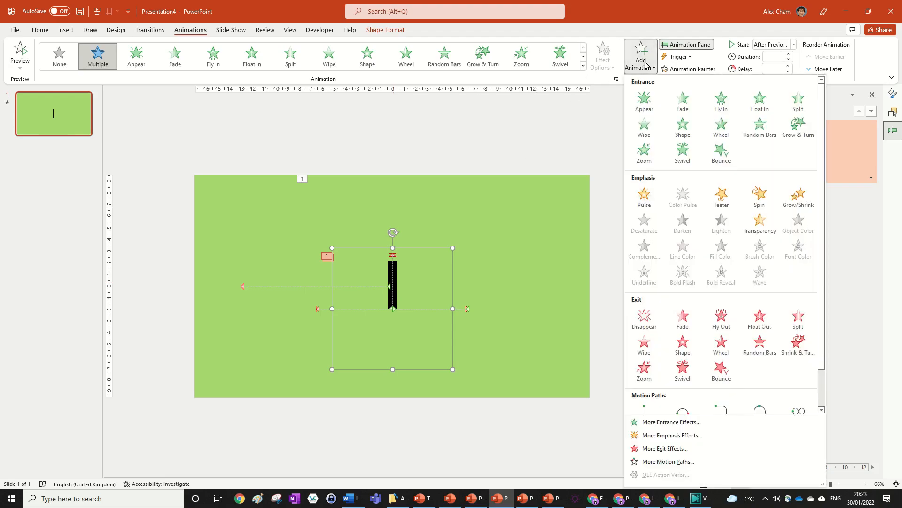
{"action": "left_click", "coordinate": [646, 454]}
{"action": "scroll", "coordinate": [494, 264], "scroll_direction": "down", "scroll_amount": 2}
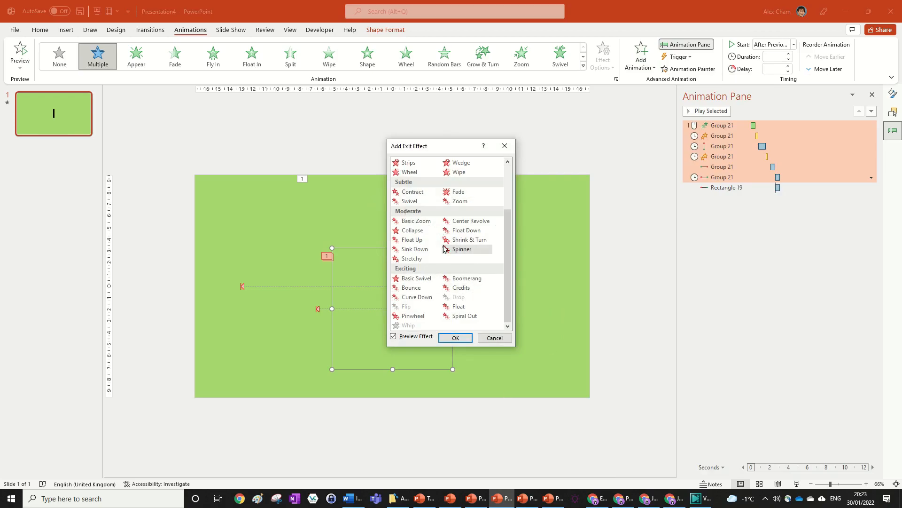
{"action": "left_click", "coordinate": [462, 250]}
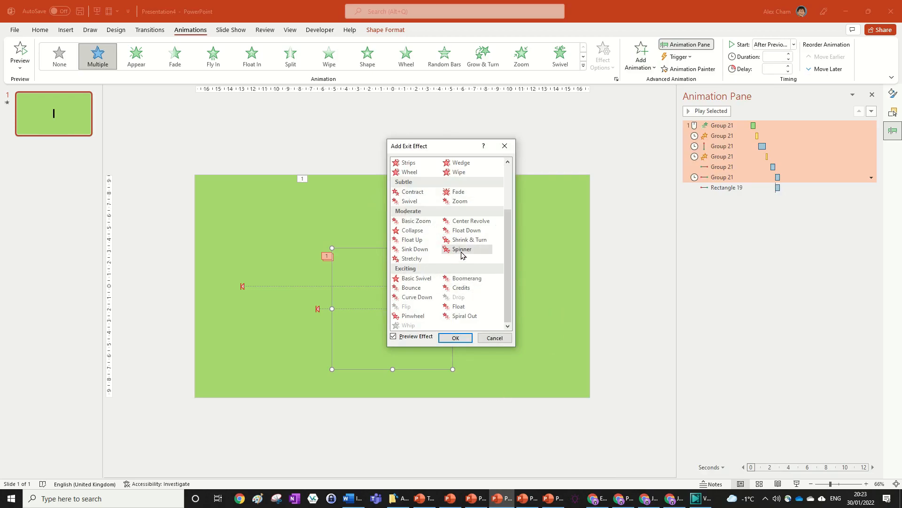
{"action": "left_click", "coordinate": [455, 338]}
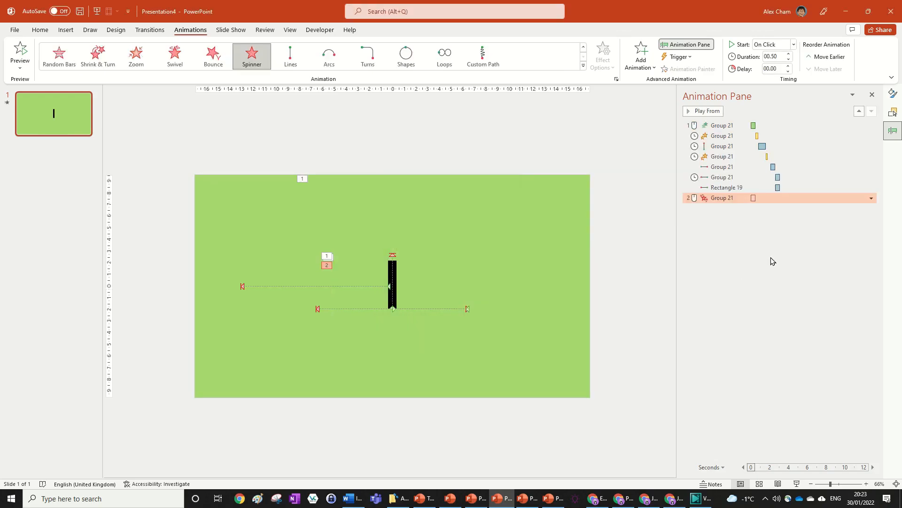
Preview the new Spinner effect and set it to start after the previous animation.
{"action": "left_click", "coordinate": [698, 113]}
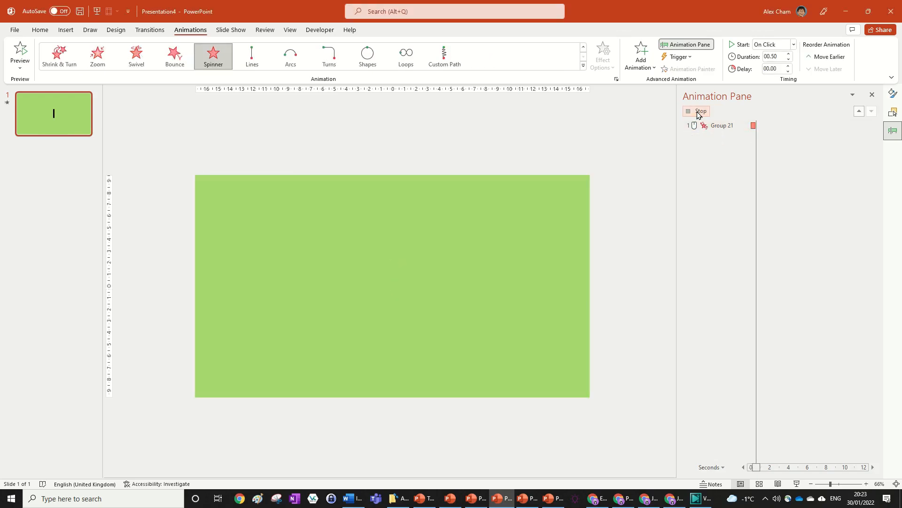
{"action": "left_click", "coordinate": [393, 275]}
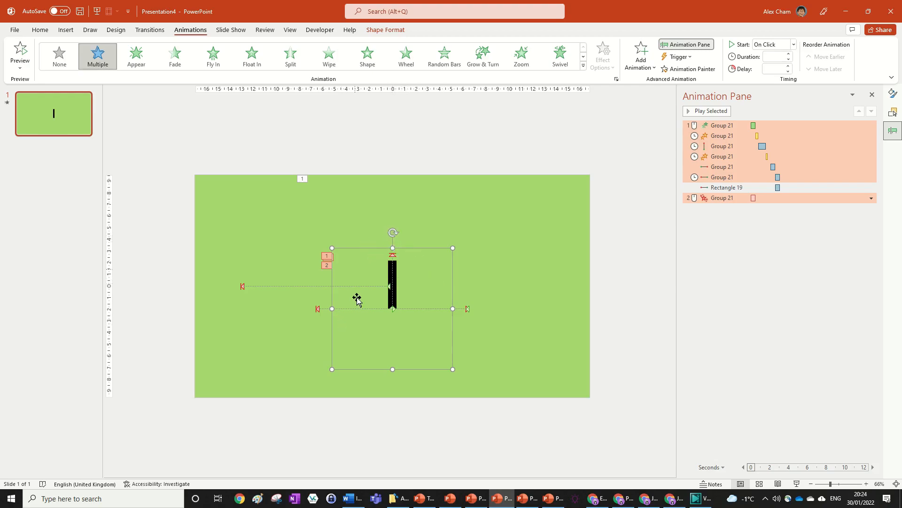
{"action": "left_click_drag", "start_coordinate": [394, 233], "coordinate": [467, 314]}
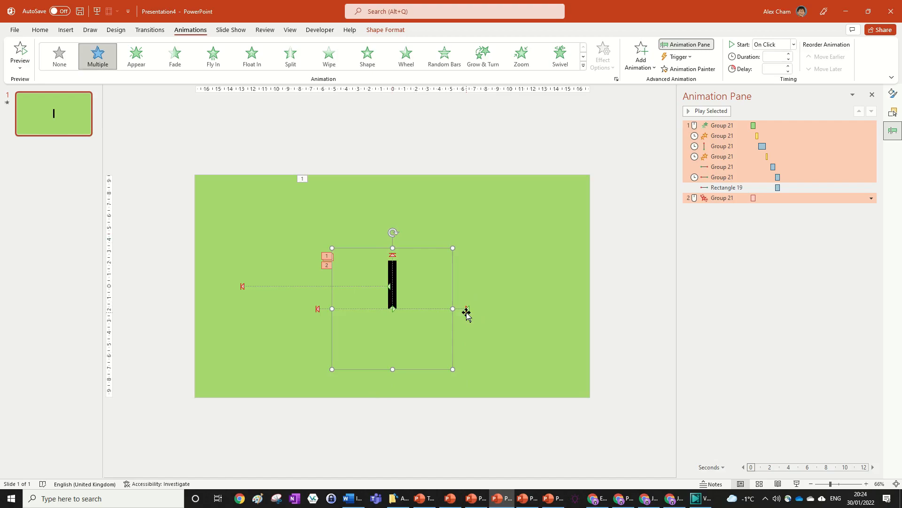
{"action": "left_click", "coordinate": [791, 197]}
{"action": "left_click", "coordinate": [871, 198]}
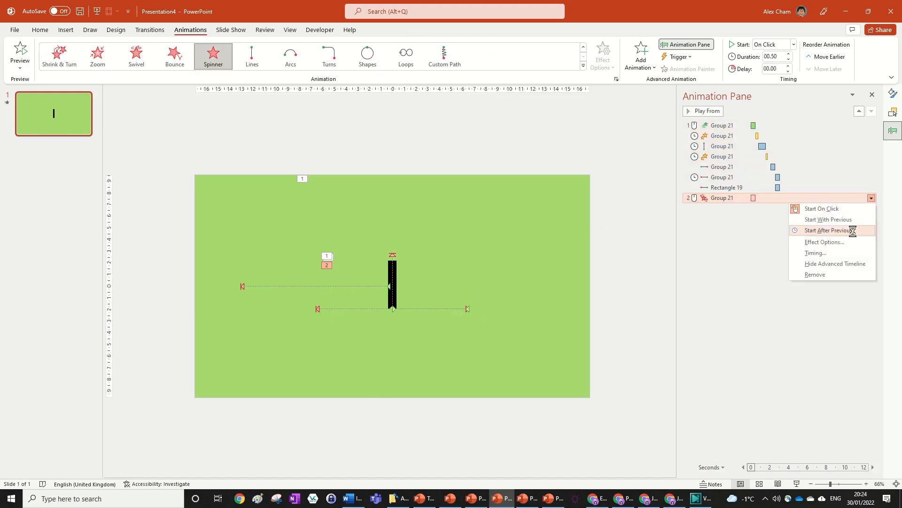
{"action": "left_click", "coordinate": [853, 232]}
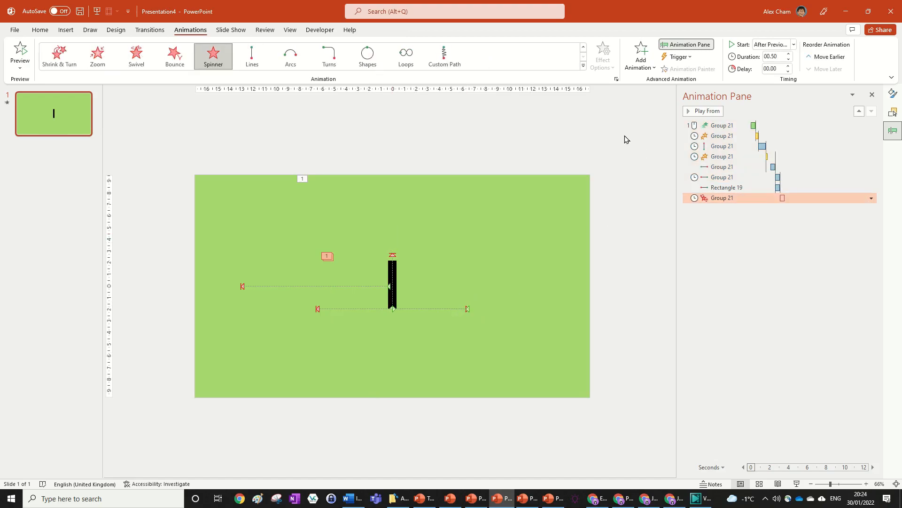
Play all animations, then run the slide show from the beginning and exit it.
{"action": "left_click", "coordinate": [703, 114]}
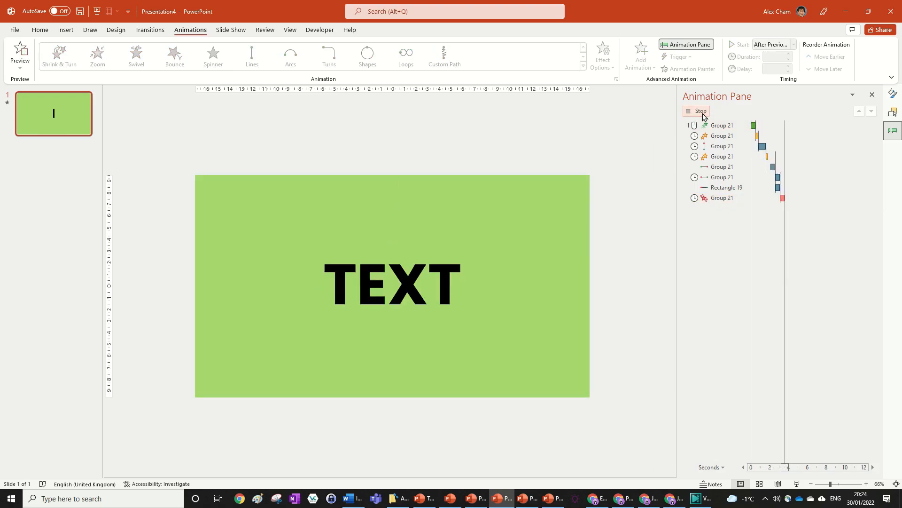
{"action": "left_click", "coordinate": [231, 30]}
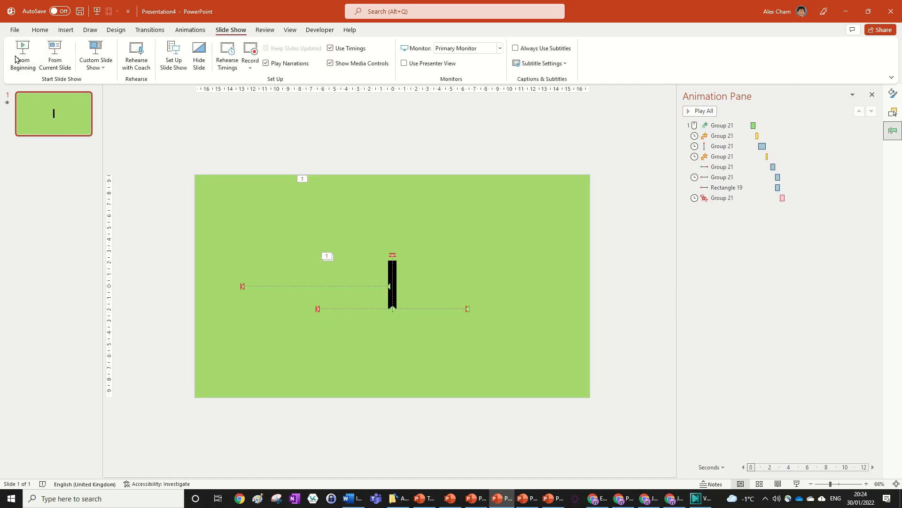
{"action": "left_click", "coordinate": [20, 54]}
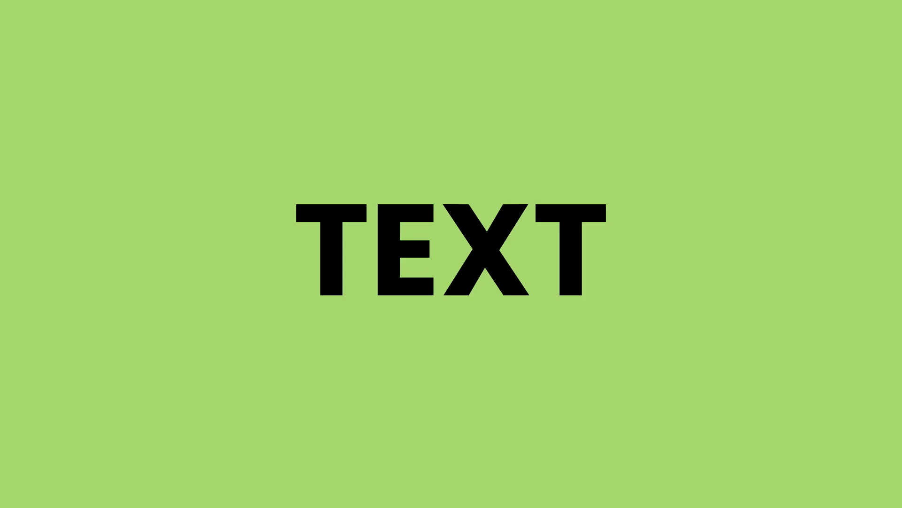
{"action": "key", "text": "Escape"}
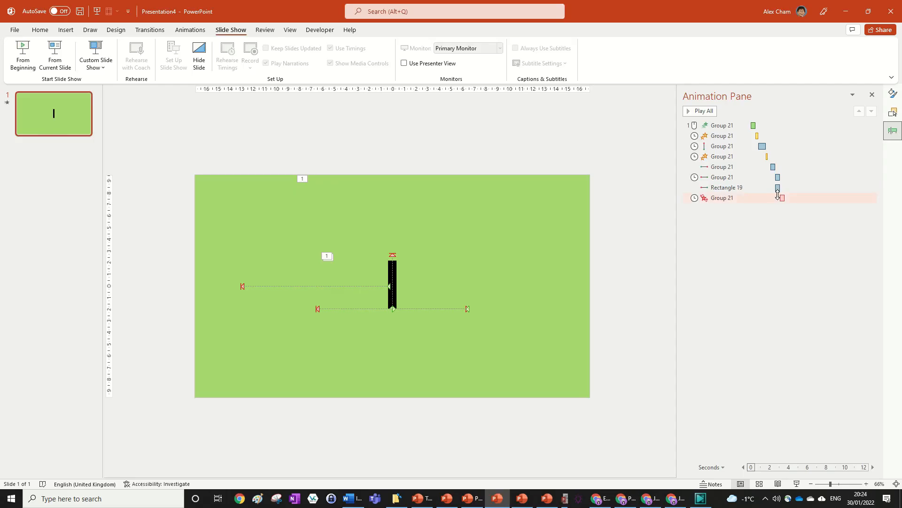